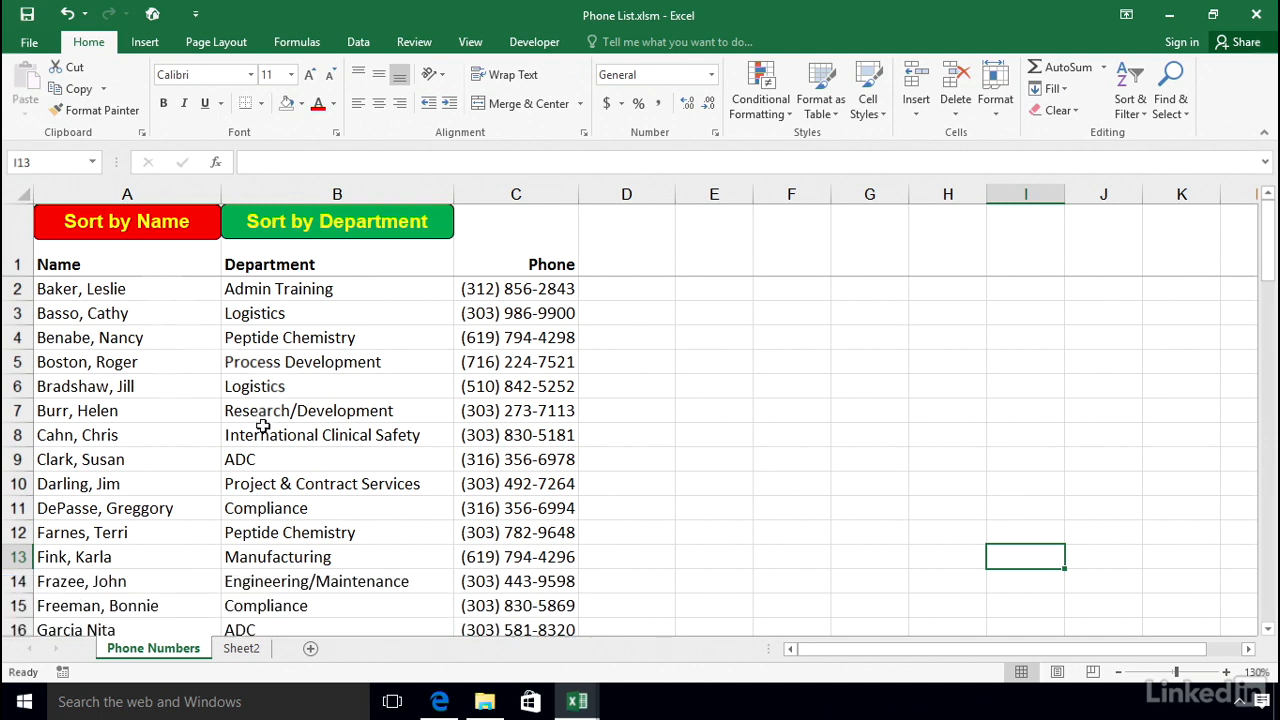
# - Sort the phone list by department with its macro button, and inspect the SortByDepartment and SortByName macros stored in this workbook
pyautogui.click(390, 222)
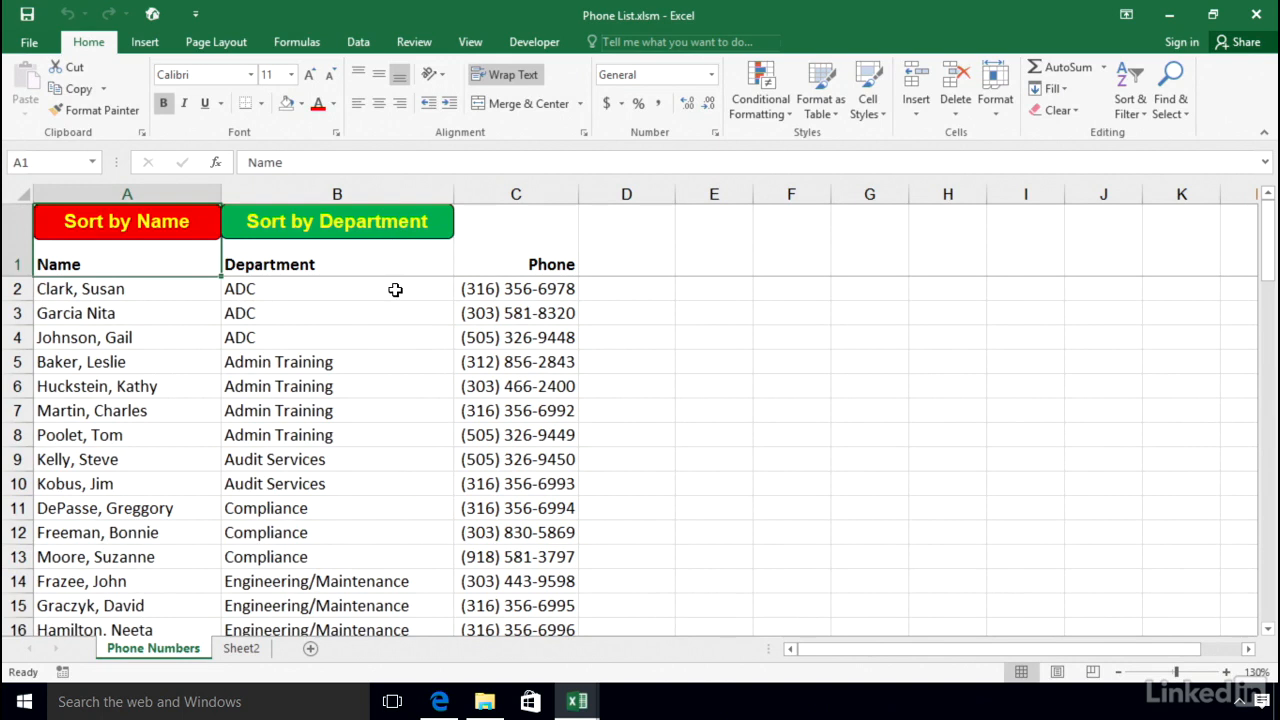
pyautogui.click(471, 40)
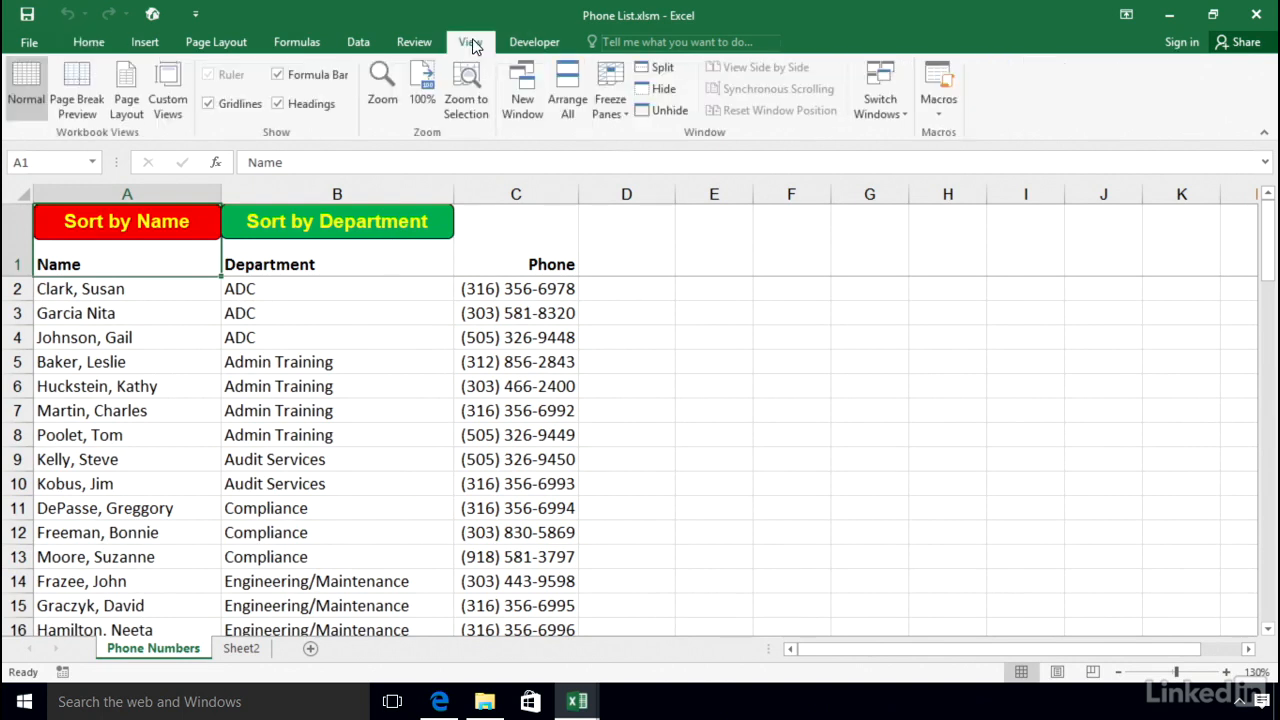
pyautogui.click(938, 83)
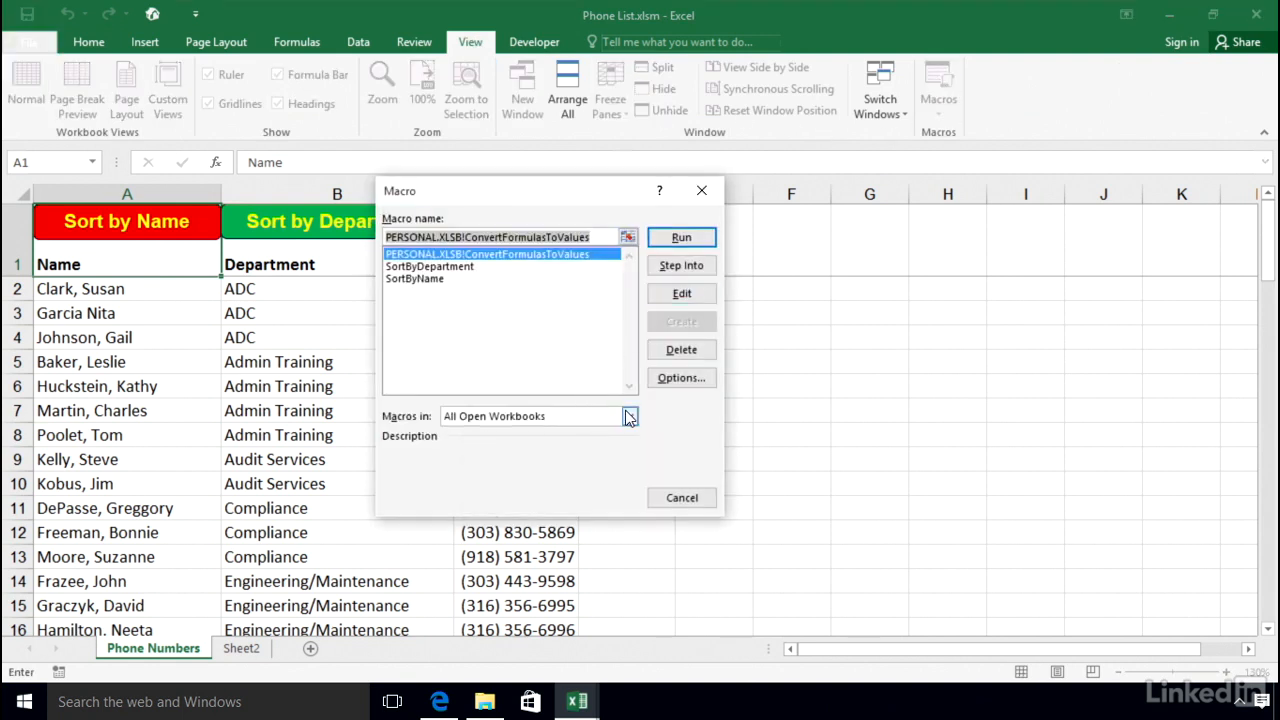
pyautogui.click(629, 417)
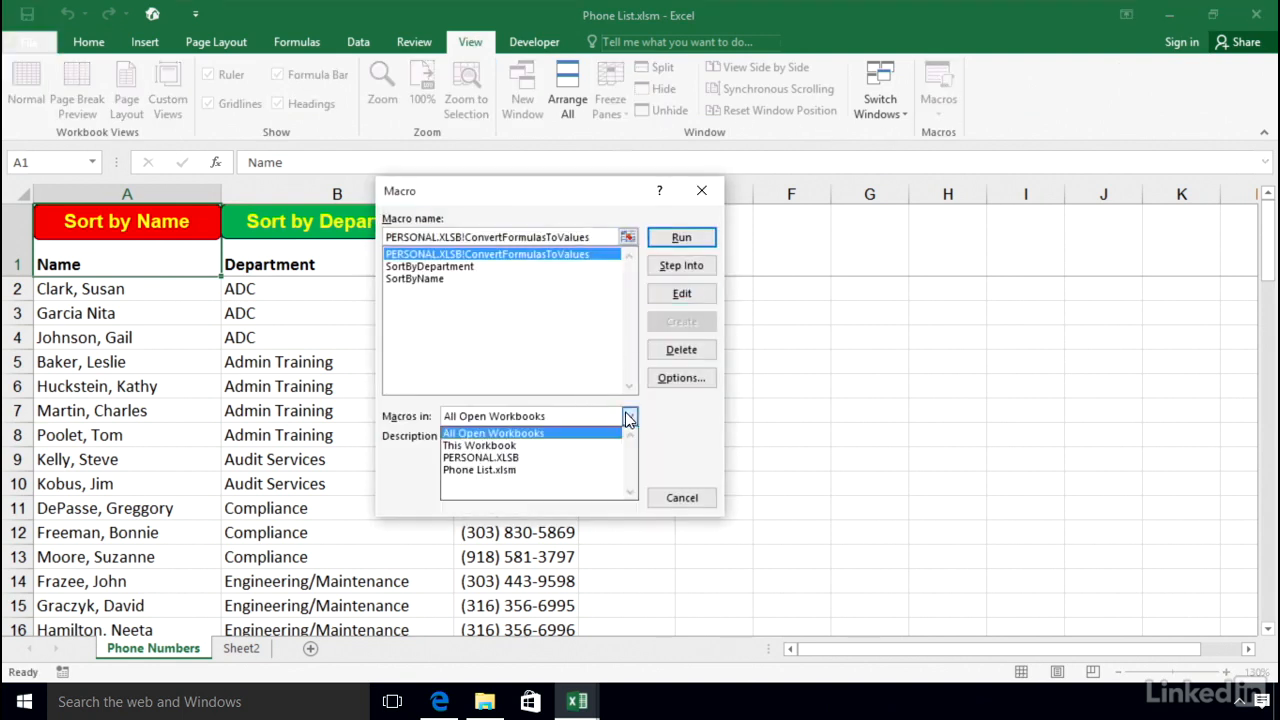
pyautogui.click(504, 443)
pyautogui.moveTo(500, 204); pyautogui.dragTo(898, 248)
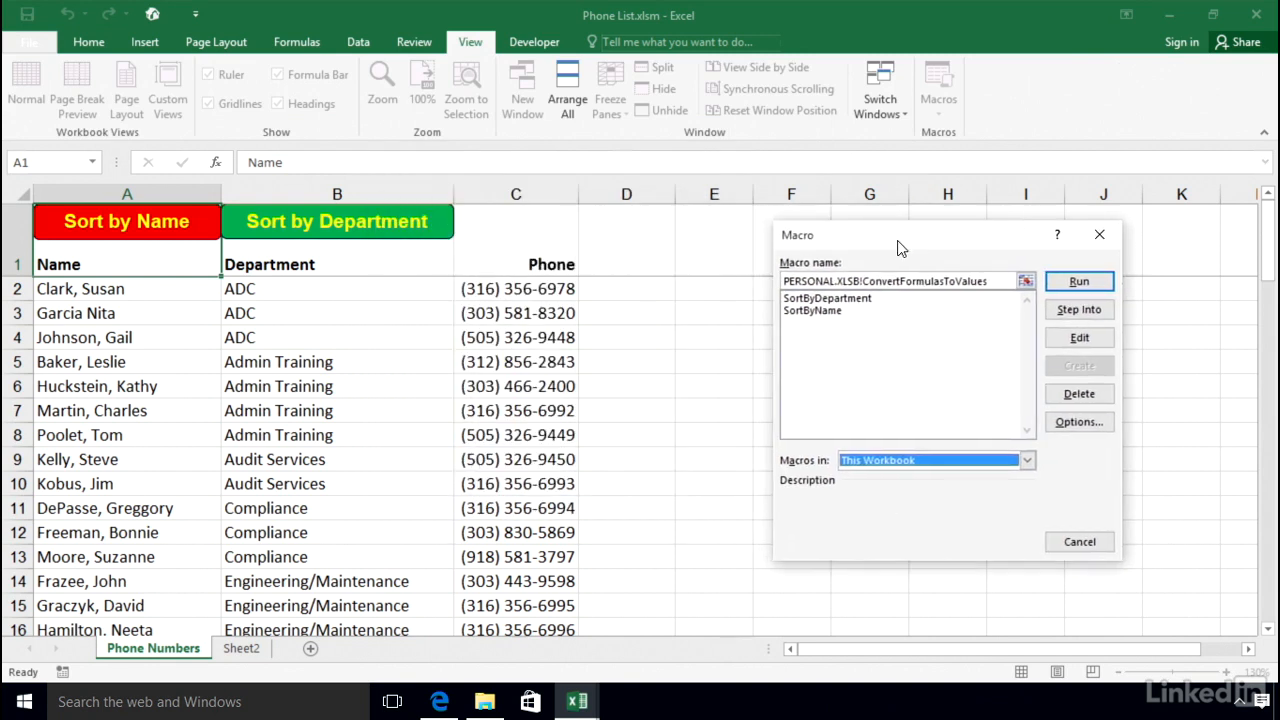
pyautogui.click(857, 299)
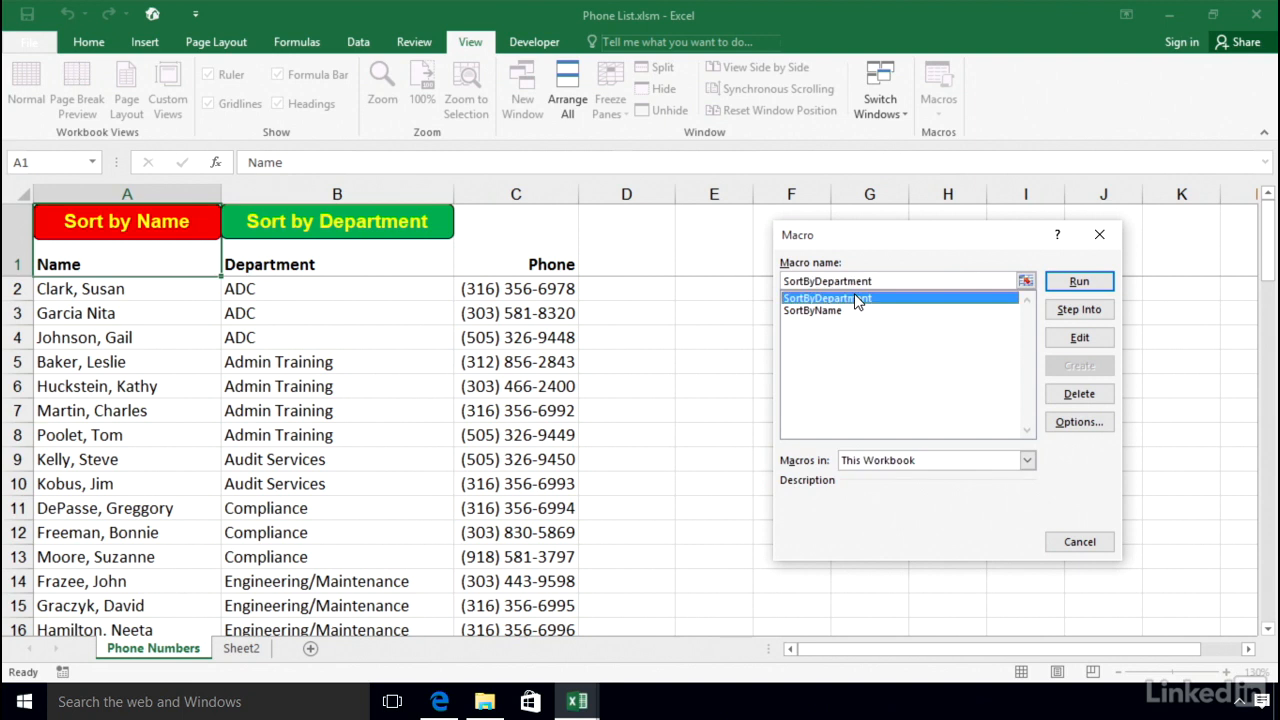
pyautogui.click(833, 317)
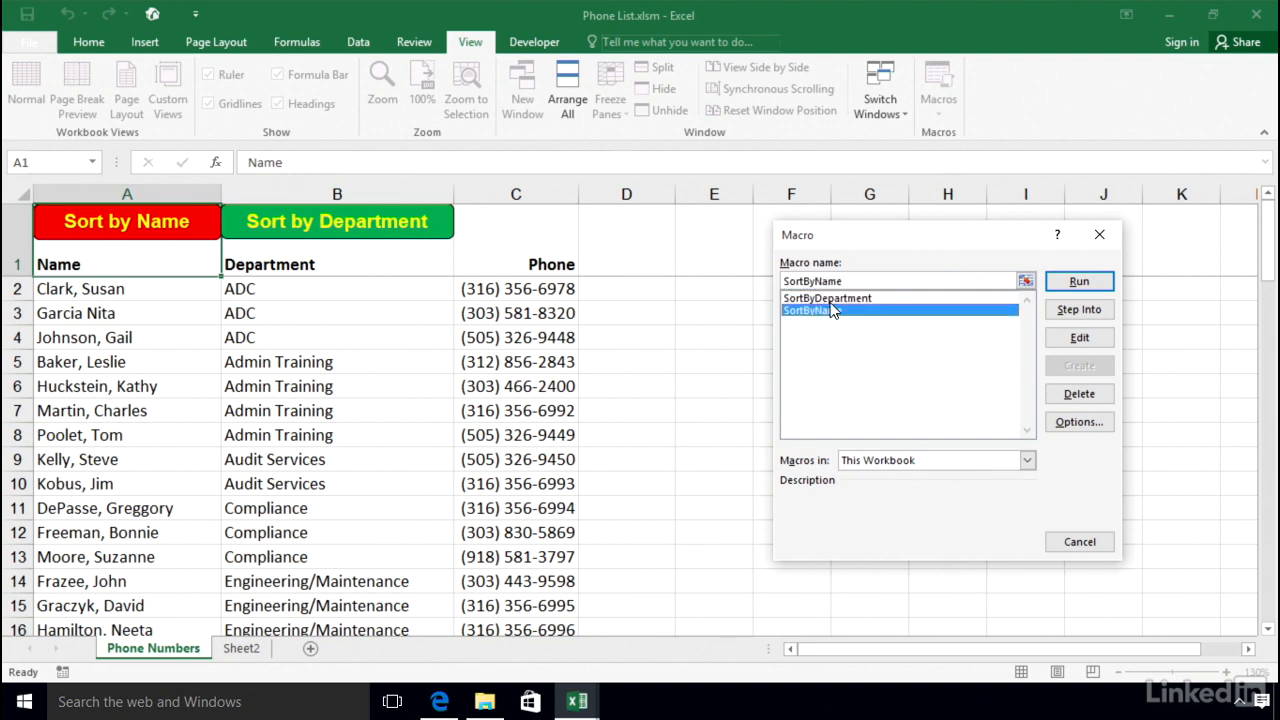
pyautogui.click(1099, 238)
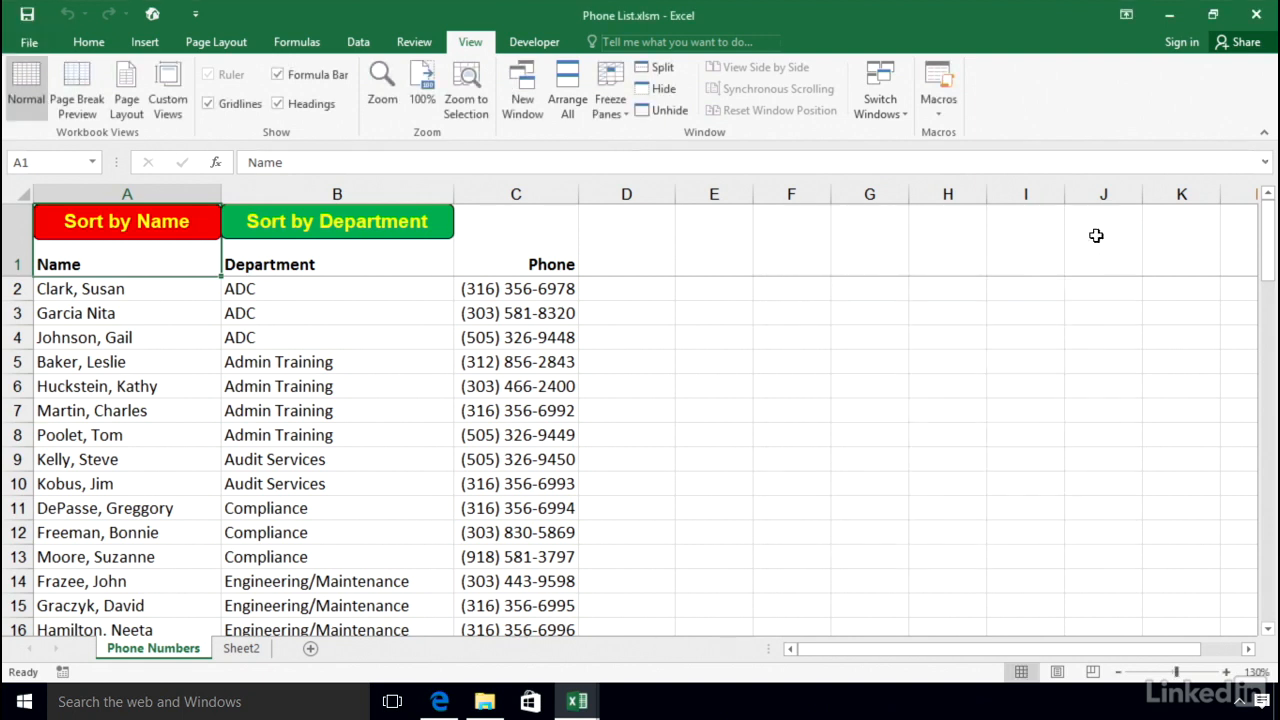
# - Delete the green "Sort by Department" button shape above the Department heading
pyautogui.click(406, 343)
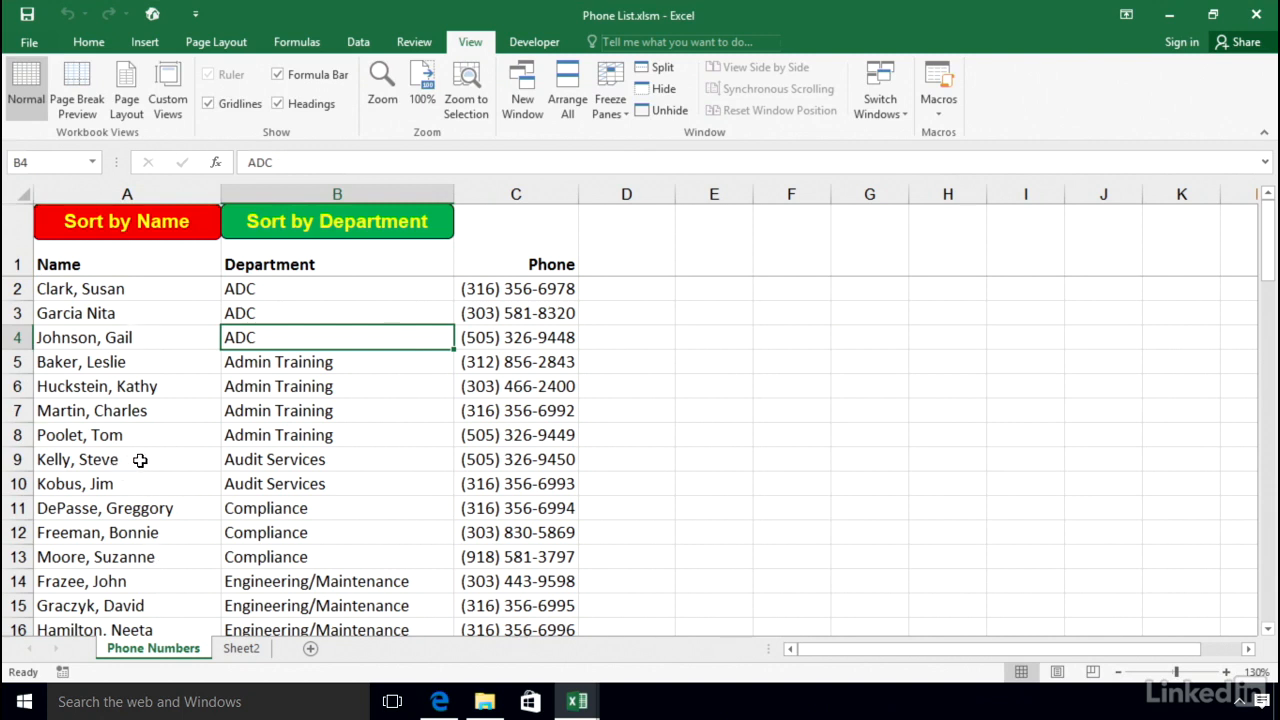
pyautogui.click(190, 462)
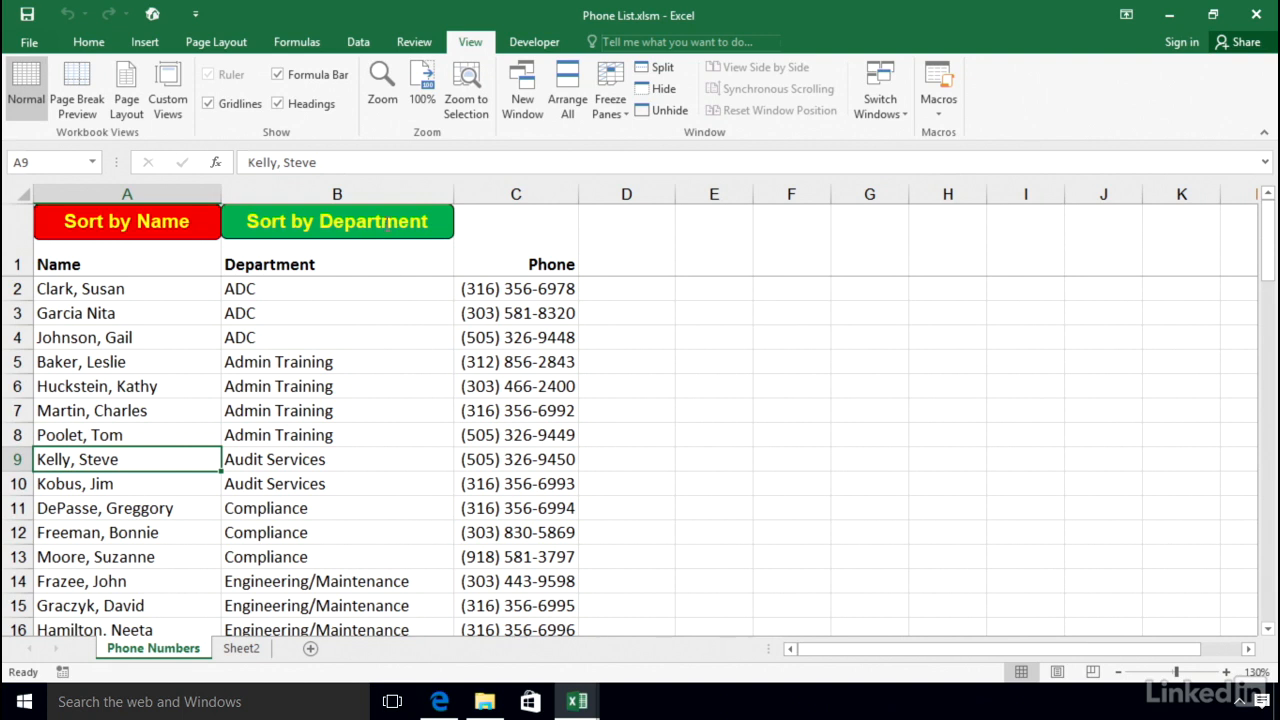
pyautogui.keyDown('ctrl'); pyautogui.click(397, 222); pyautogui.keyUp('ctrl')
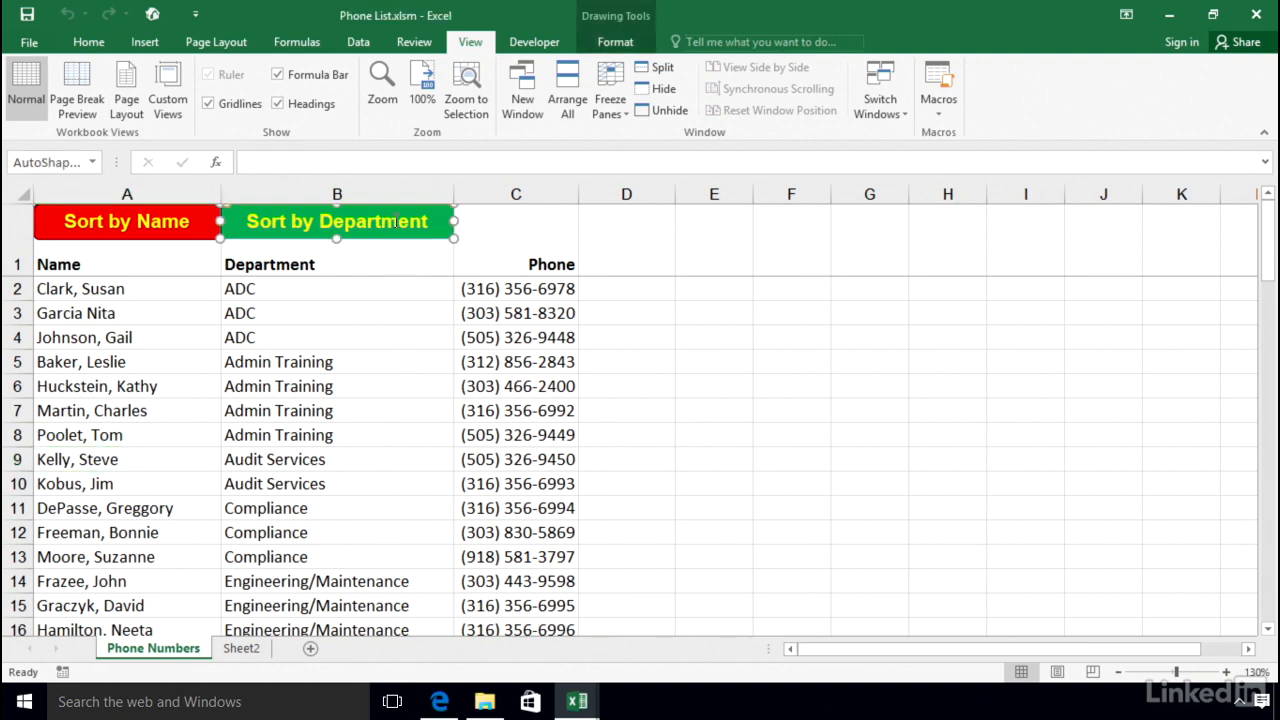
pyautogui.press('Delete')
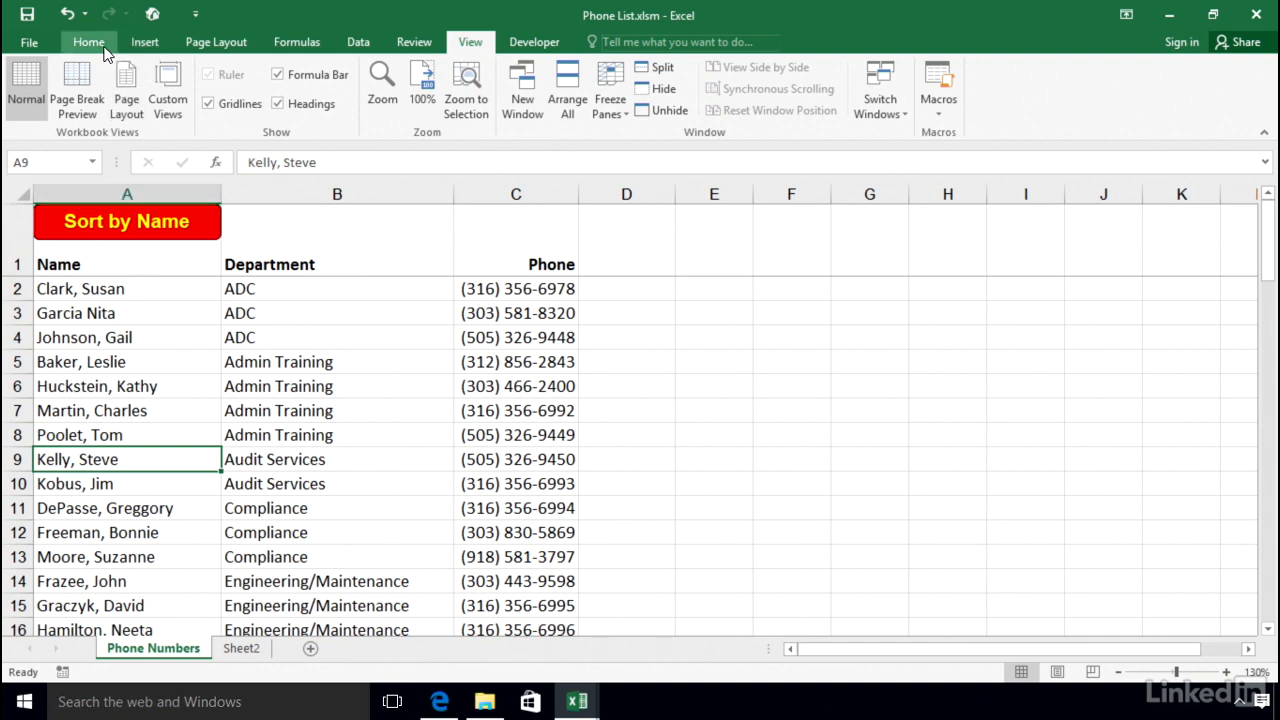
# - Draw a rounded rectangle about 0.32" high and 1.99" wide, spanning column B above the Department heading
pyautogui.click(145, 44)
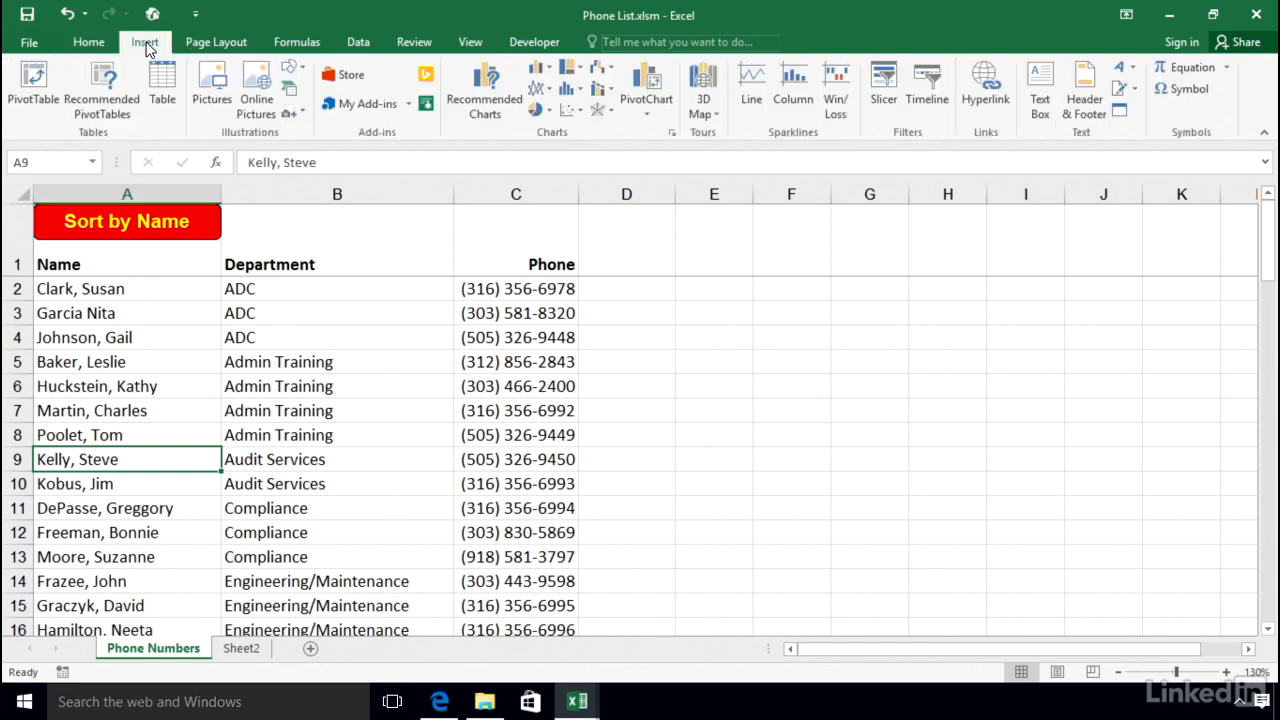
pyautogui.click(305, 72)
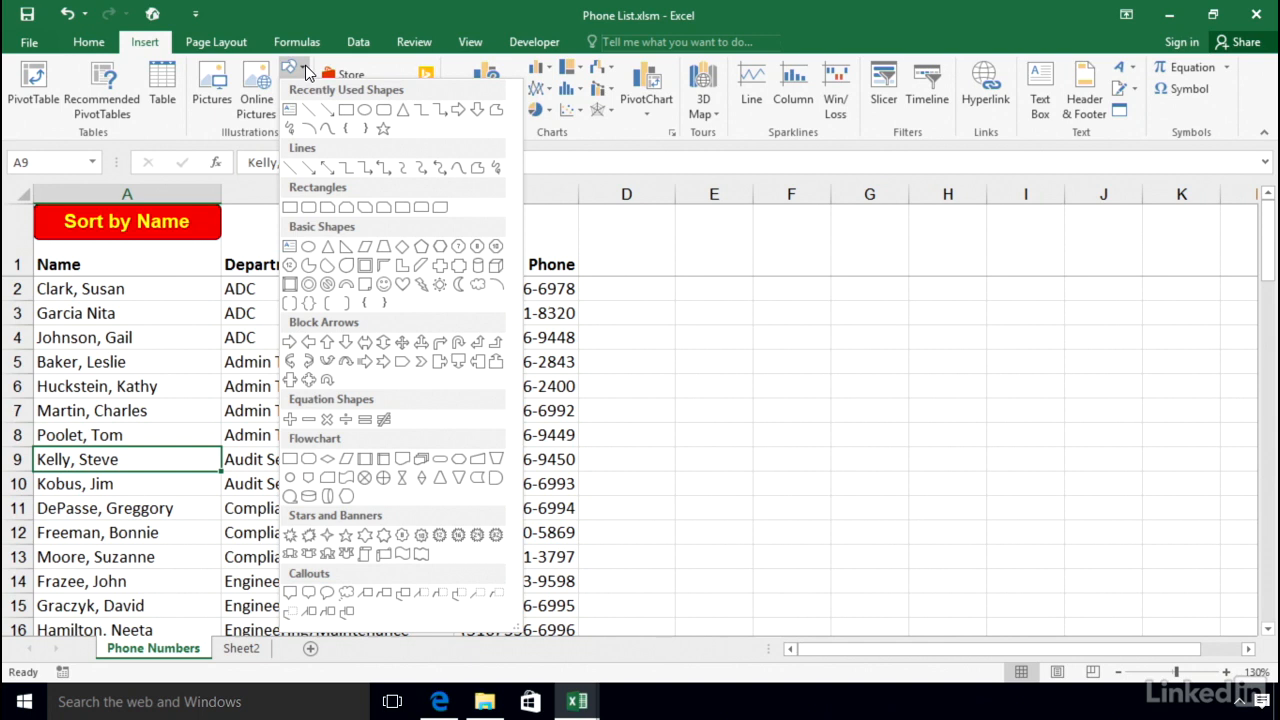
pyautogui.click(384, 110)
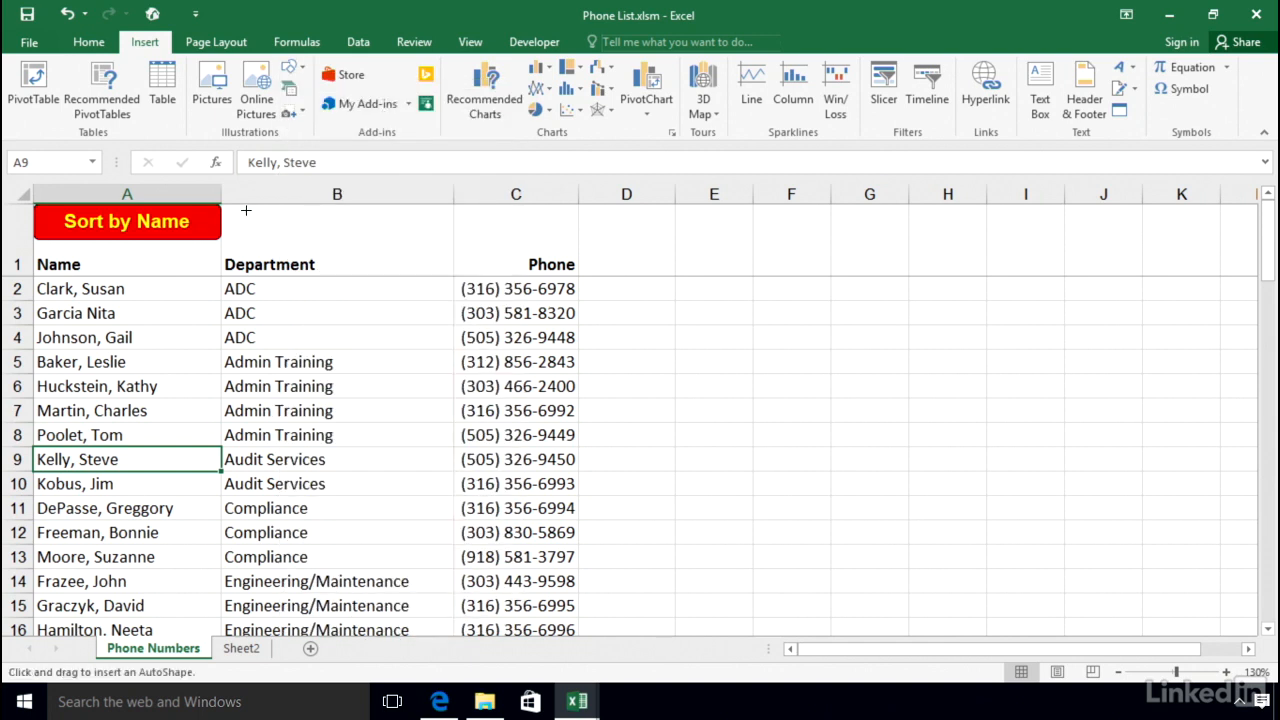
pyautogui.moveTo(241, 214)
pyautogui.mouseDown()
pyautogui.moveTo(368, 258)
pyautogui.moveTo(445, 252)
pyautogui.mouseUp()
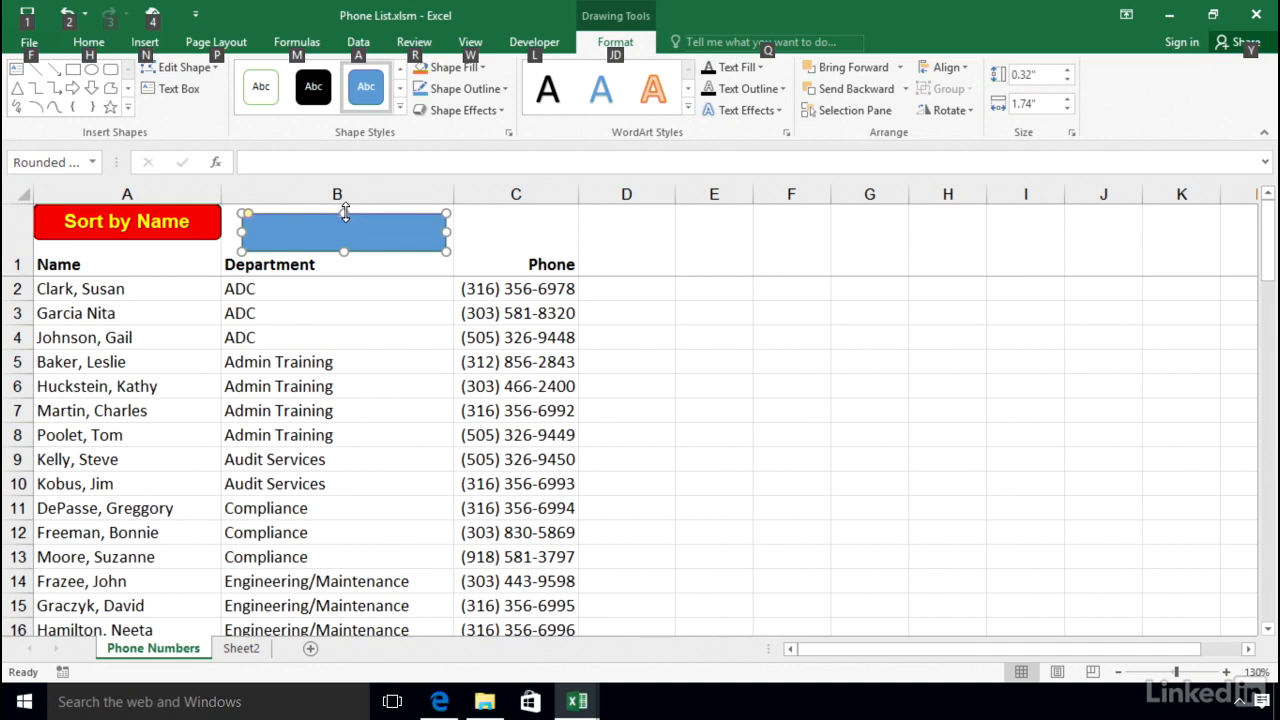
pyautogui.moveTo(345, 210); pyautogui.dragTo(345, 204)
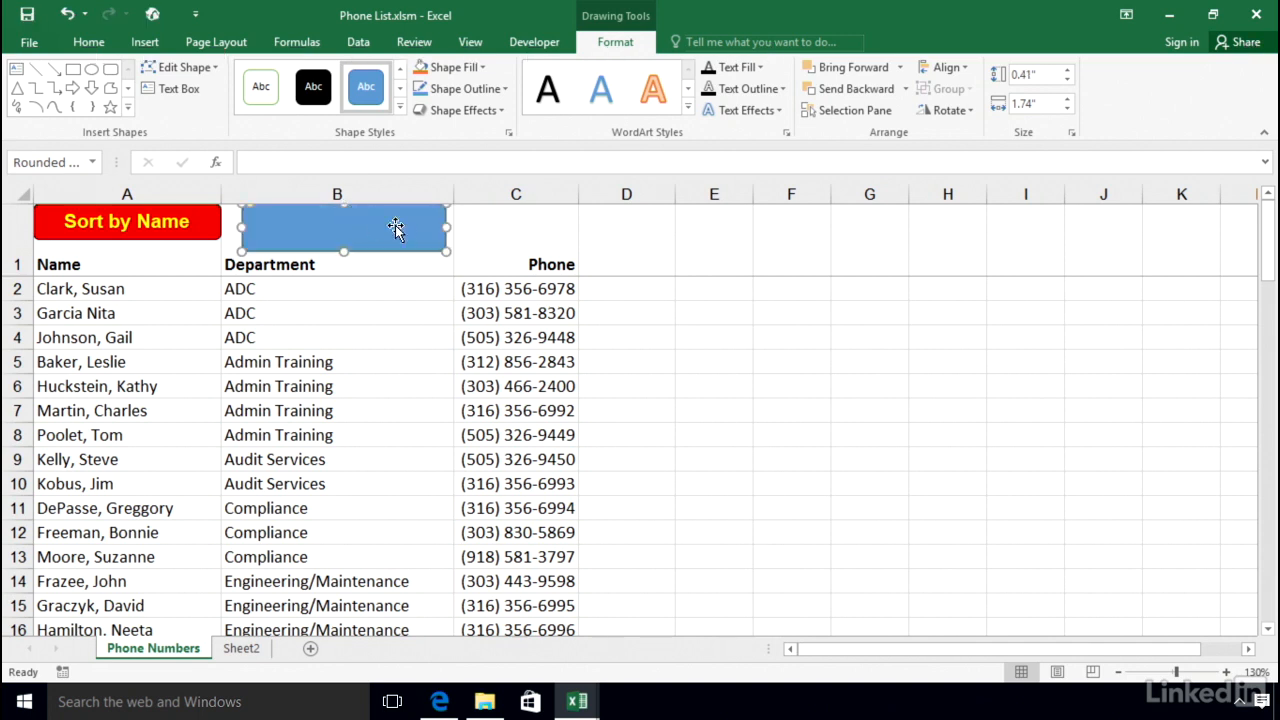
pyautogui.moveTo(446, 231); pyautogui.dragTo(453, 230)
pyautogui.moveTo(240, 226); pyautogui.dragTo(220, 226)
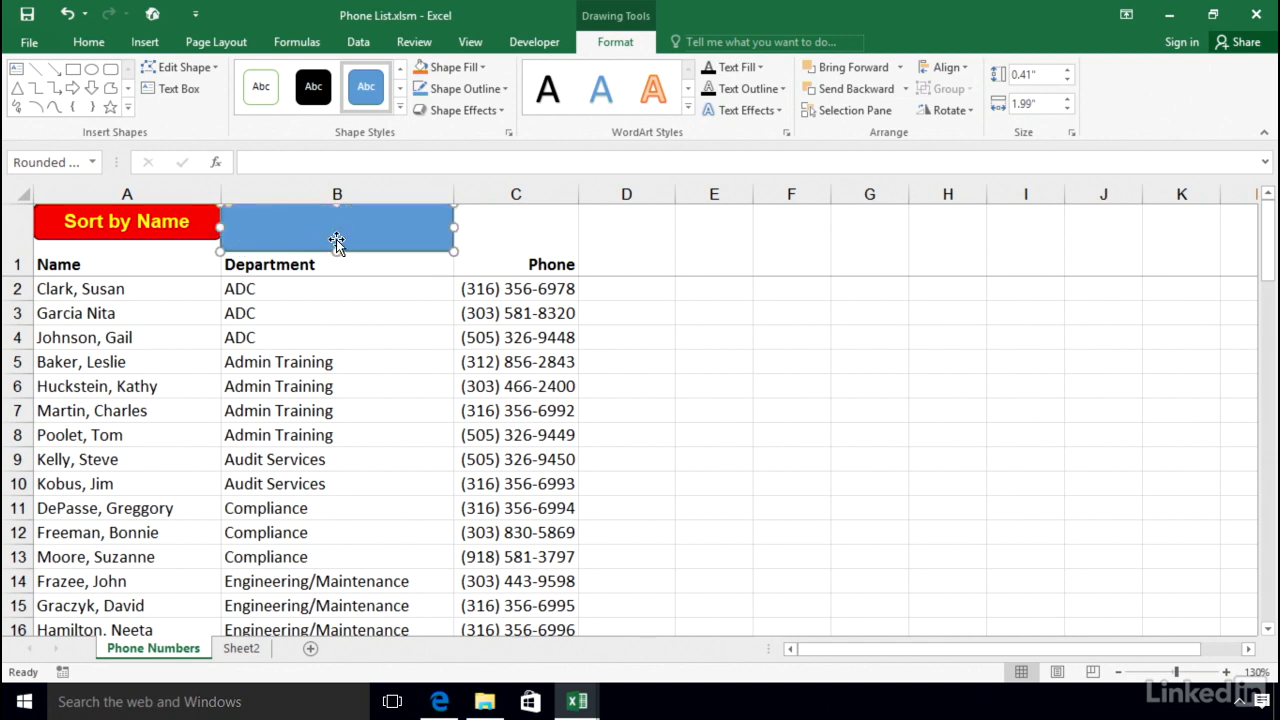
pyautogui.moveTo(337, 251); pyautogui.dragTo(337, 242)
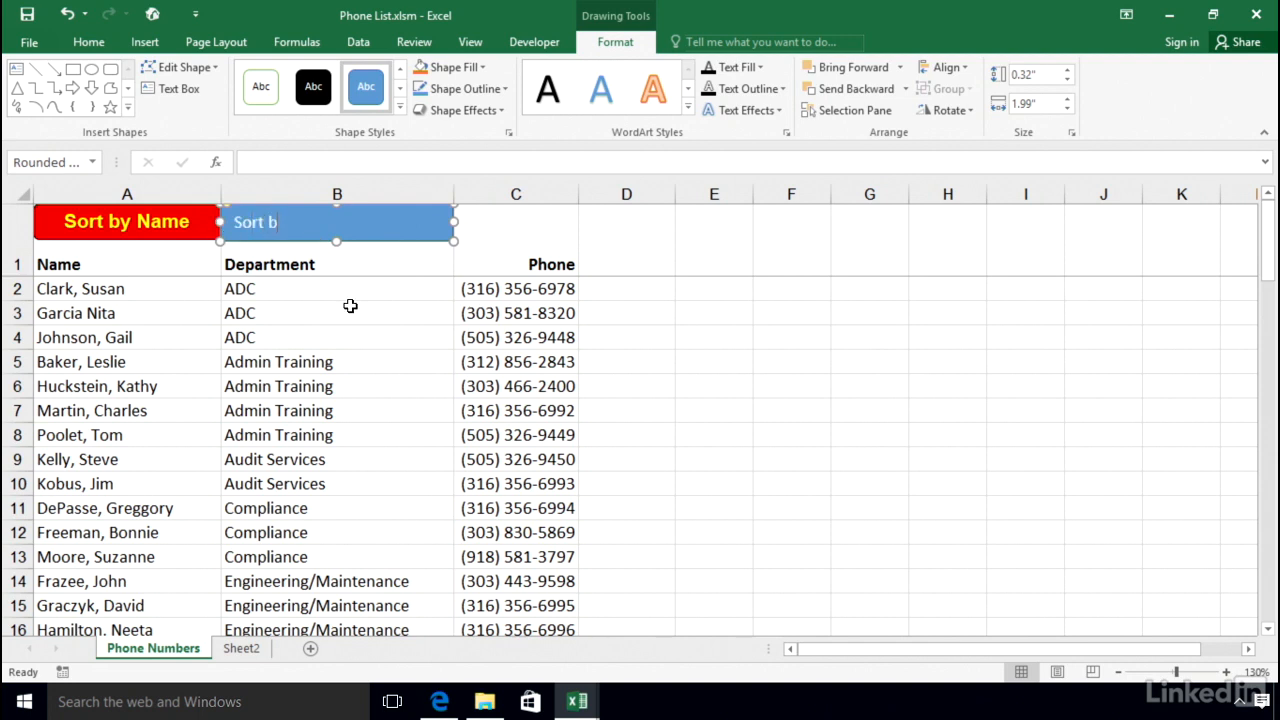
# - Label the blue rounded rectangle "Sort by Department" and centre the text vertically and horizontally
pyautogui.write('epartment')
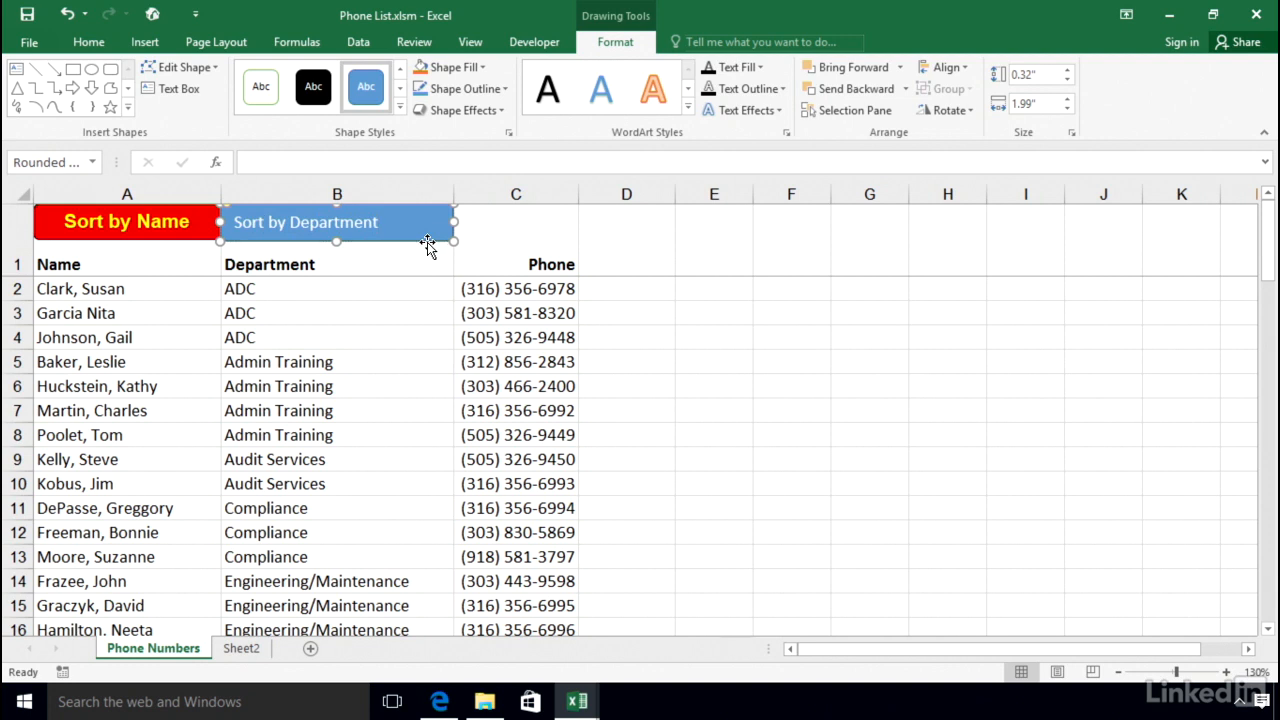
pyautogui.click(87, 44)
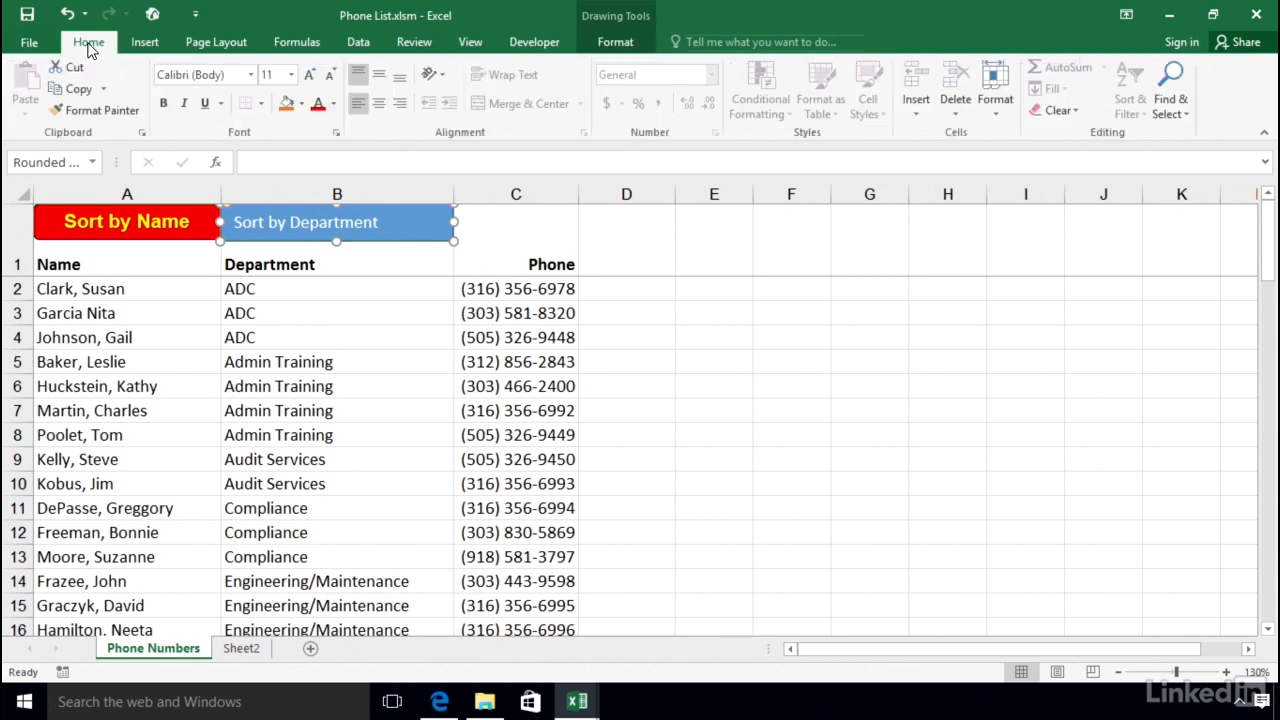
pyautogui.click(377, 80)
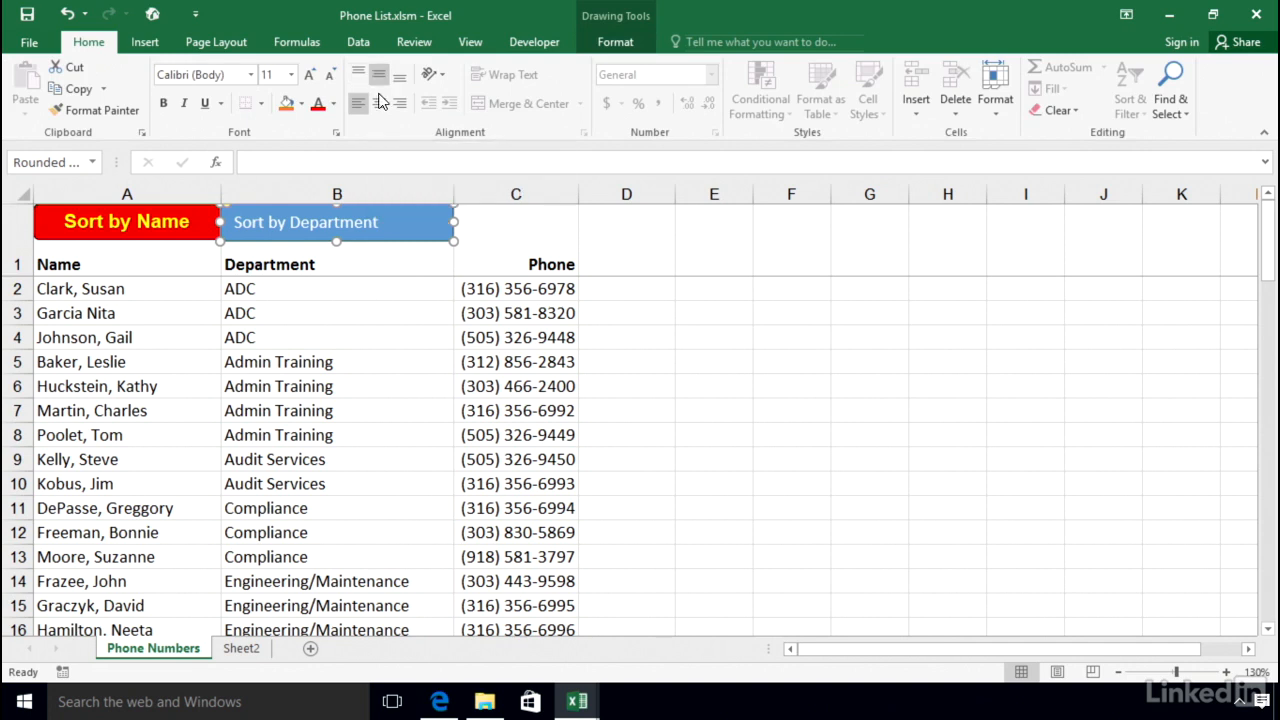
pyautogui.click(379, 103)
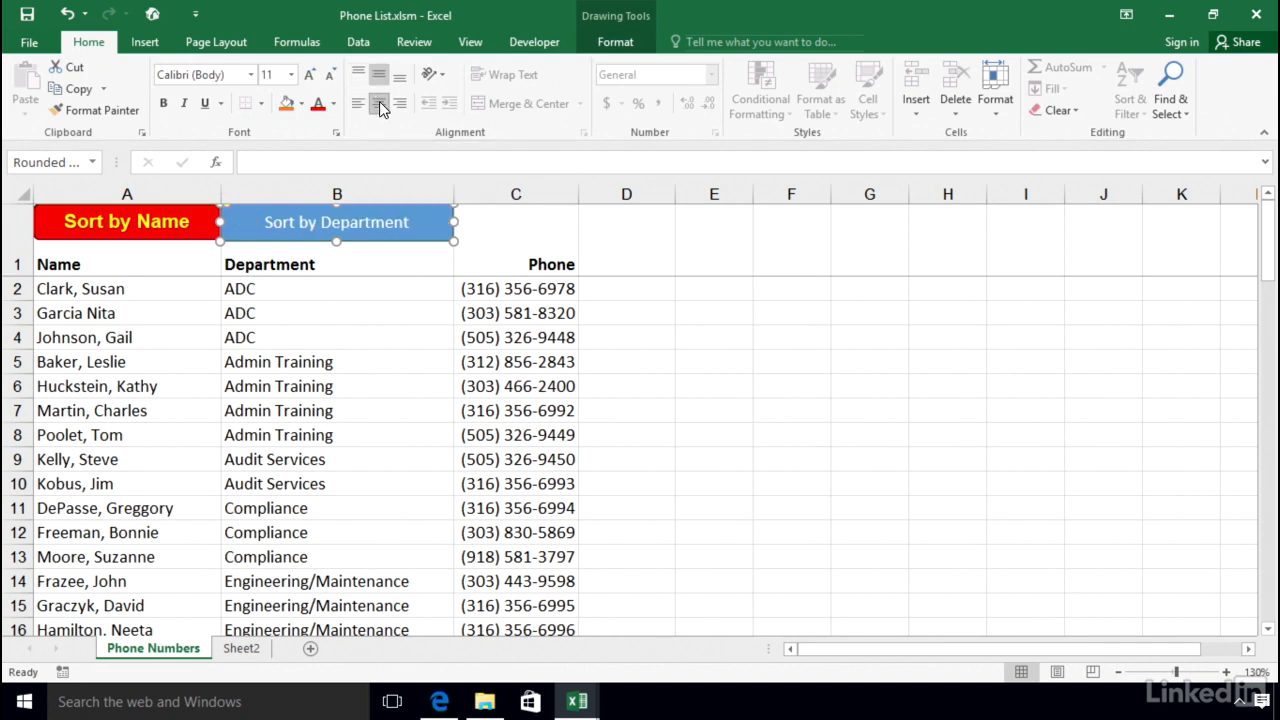
# - Format the blue rectangle's label as bold, 14 pt, with yellow font colour
pyautogui.click(165, 107)
pyautogui.click(292, 76)
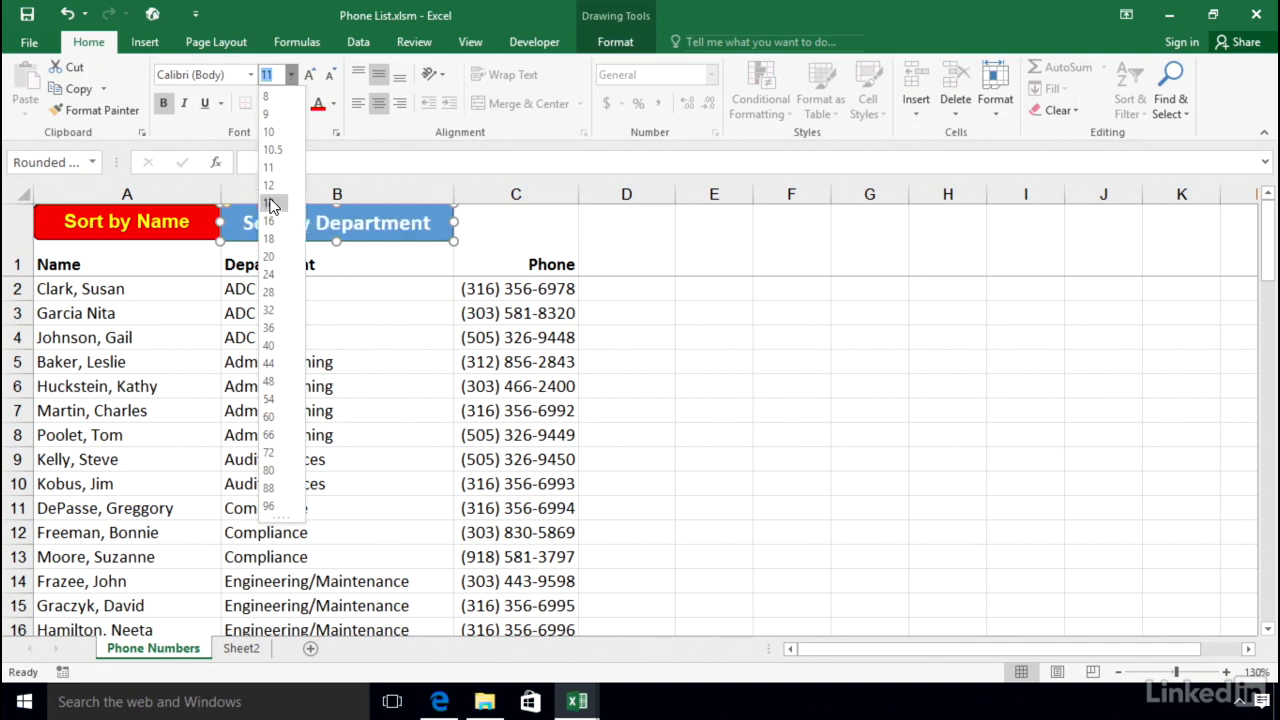
pyautogui.click(272, 205)
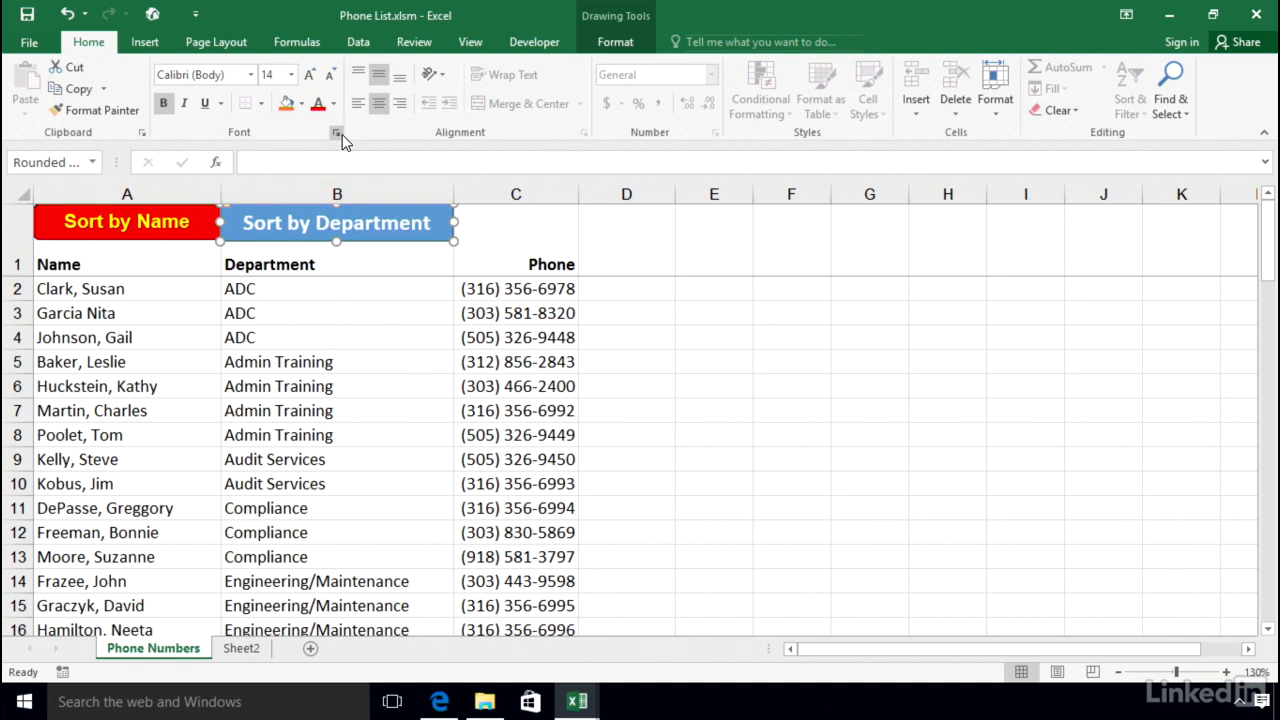
pyautogui.click(334, 104)
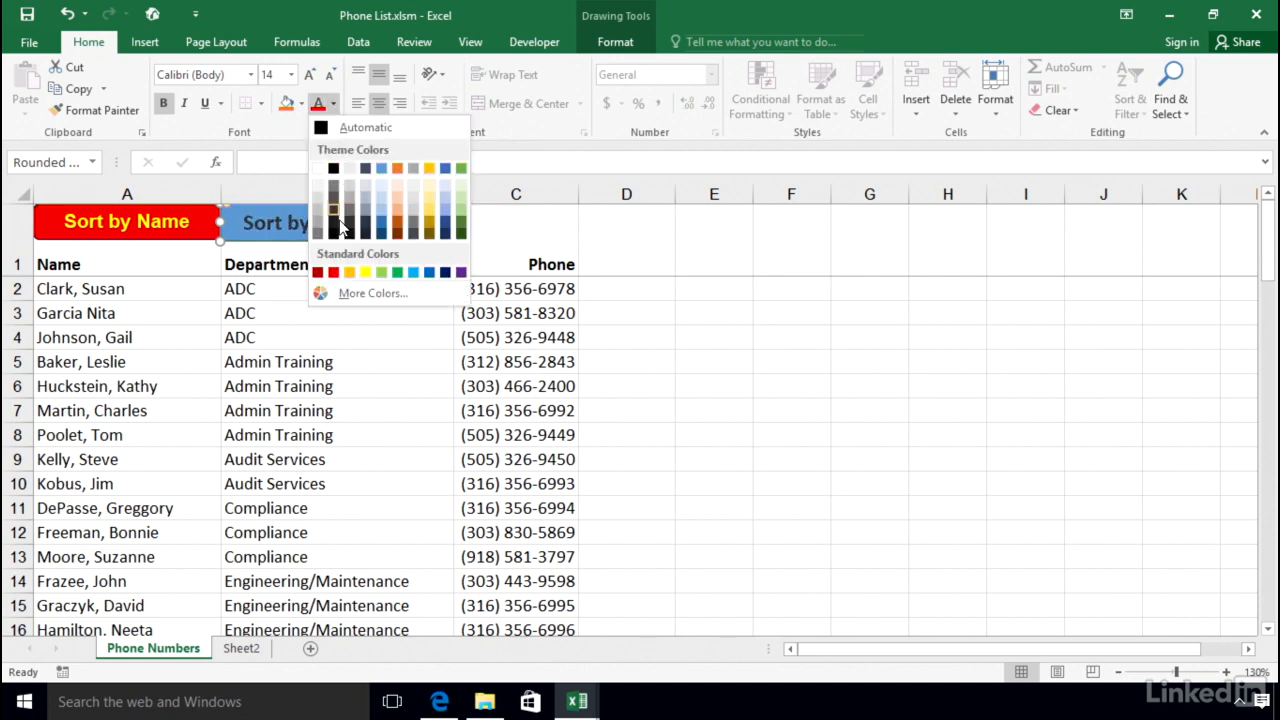
pyautogui.click(364, 273)
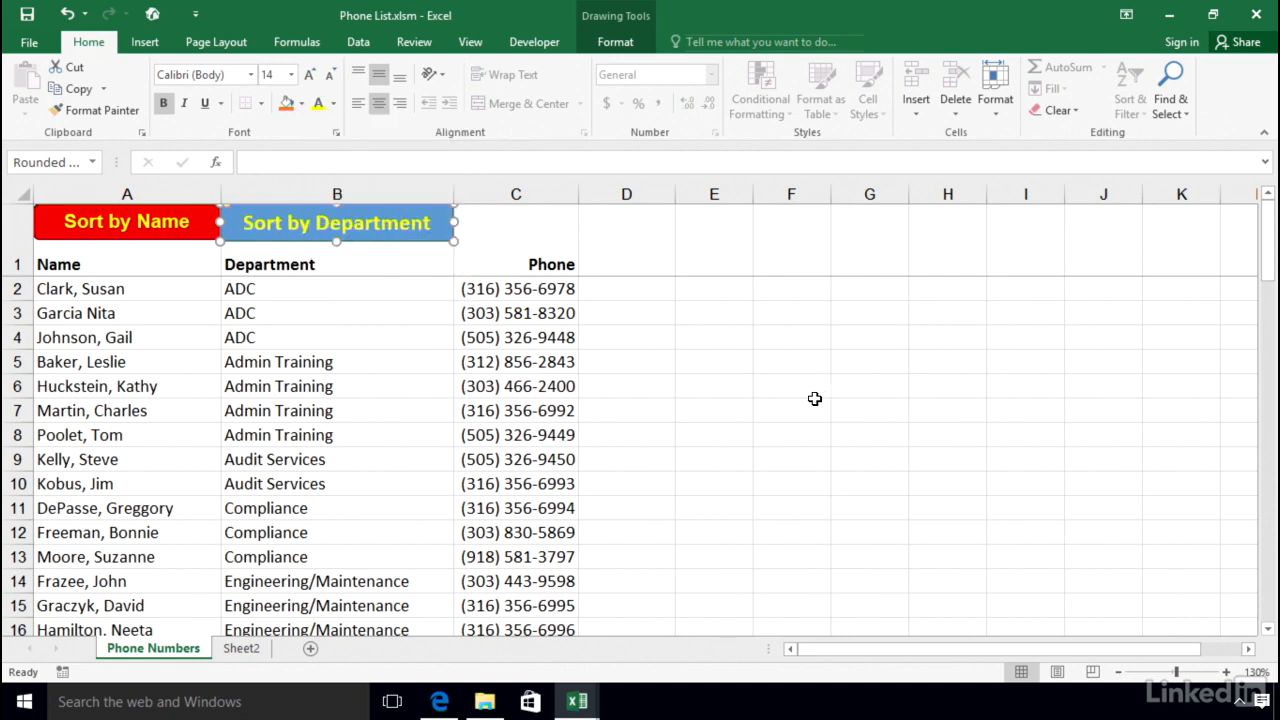
pyautogui.click(740, 338)
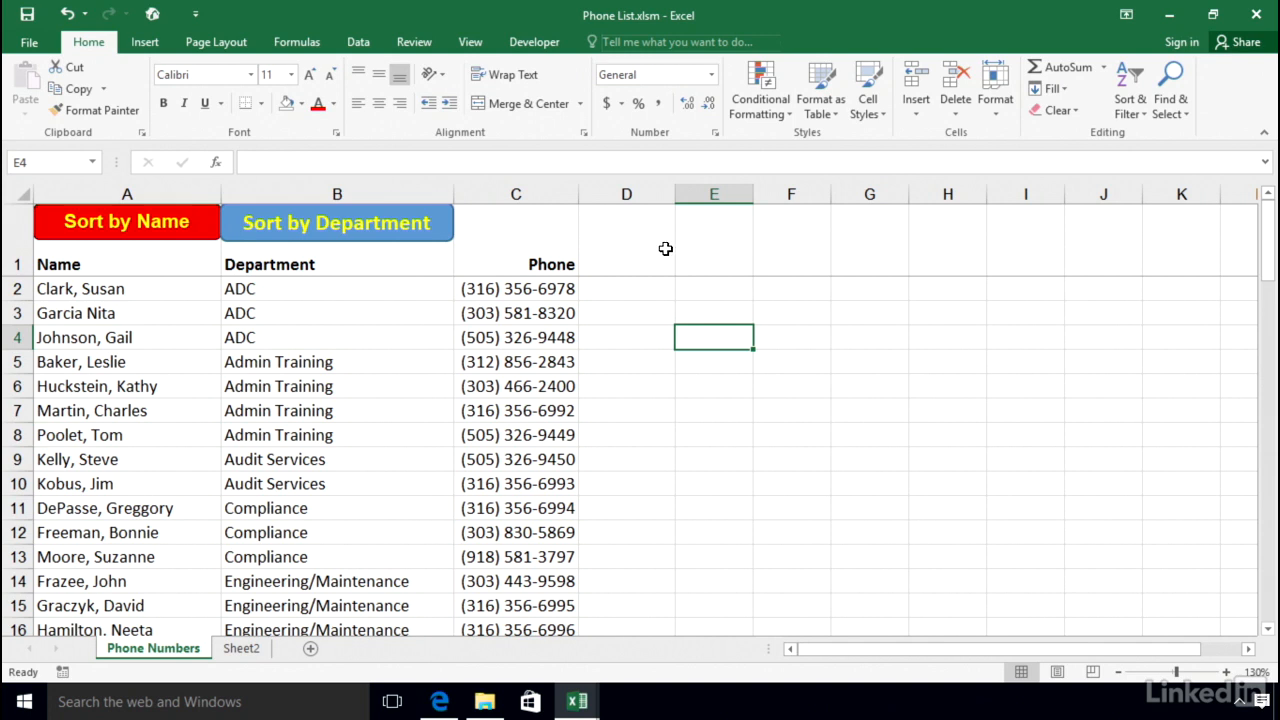
# - Assign the SortByDepartment macro from this workbook to the blue "Sort by Department" shape and deselect it
pyautogui.rightClick(400, 226)
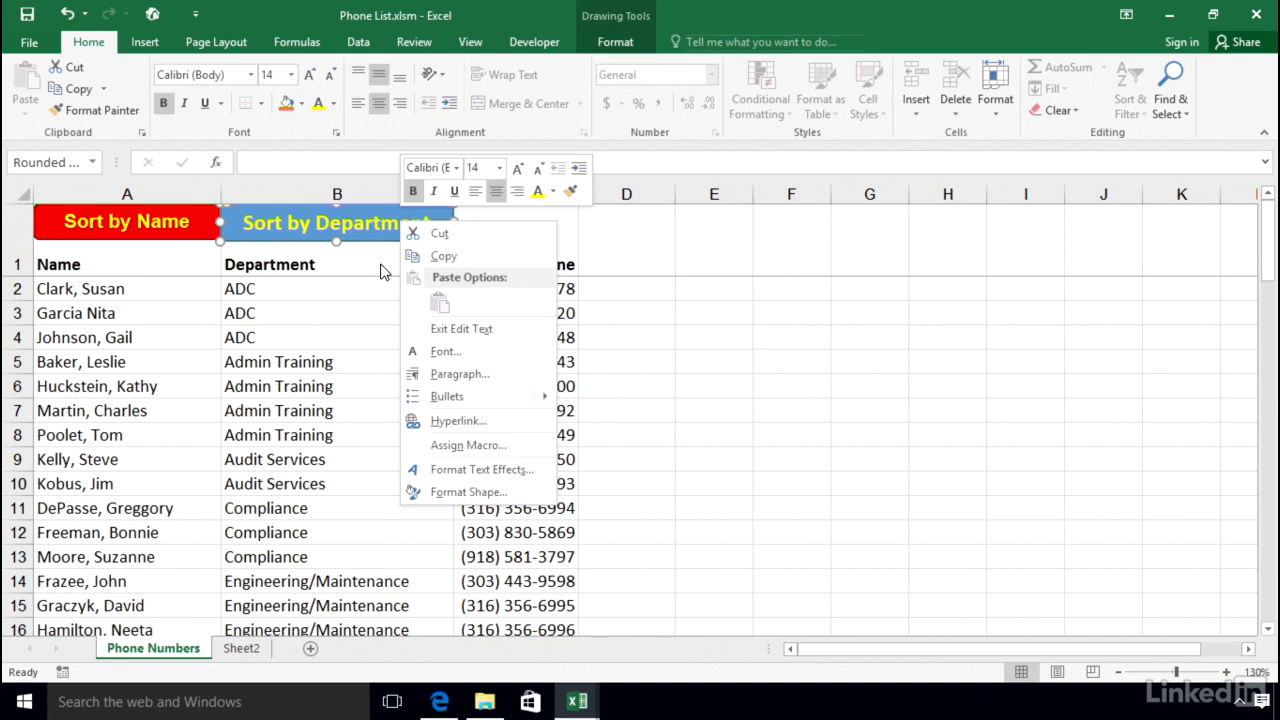
pyautogui.click(473, 446)
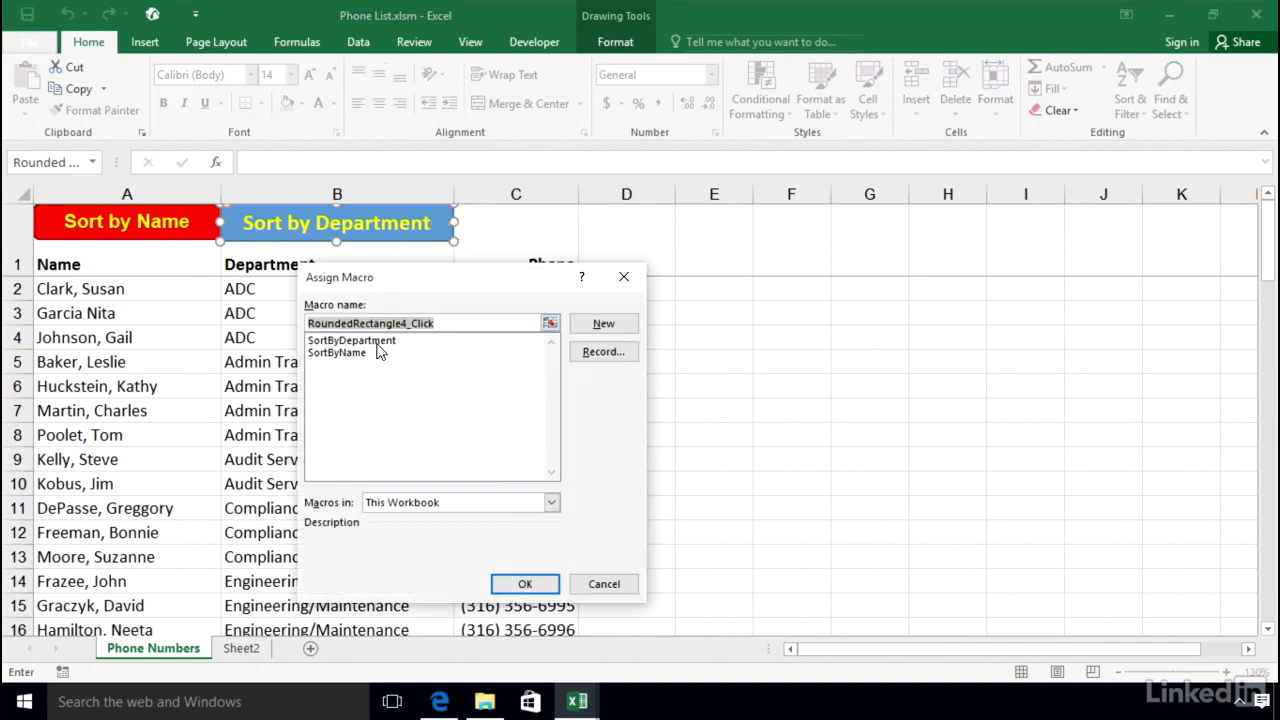
pyautogui.click(388, 342)
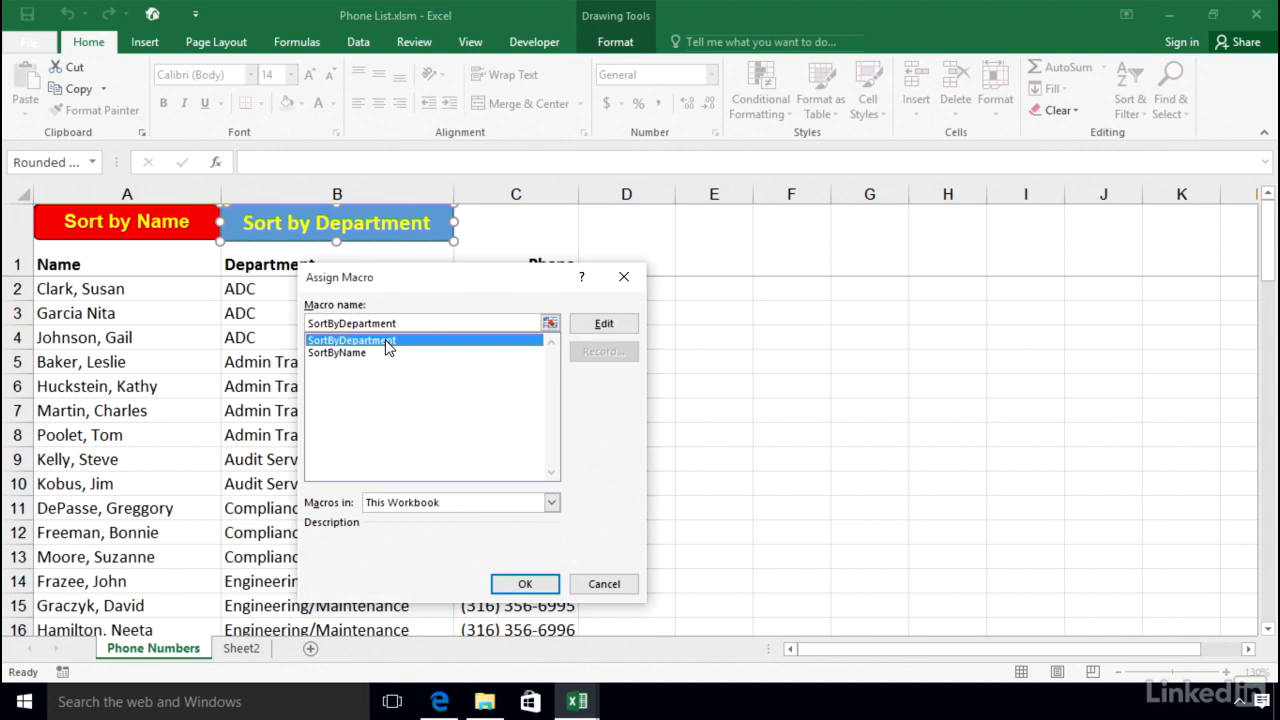
pyautogui.click(525, 582)
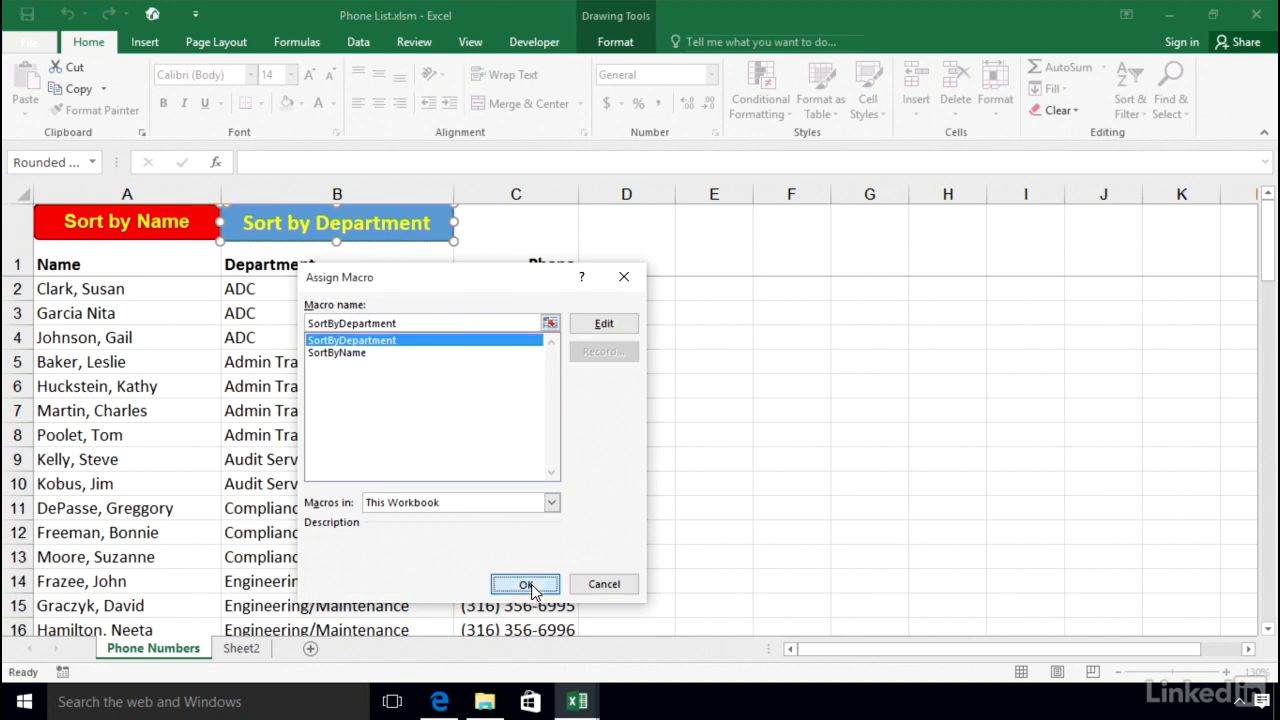
pyautogui.click(864, 320)
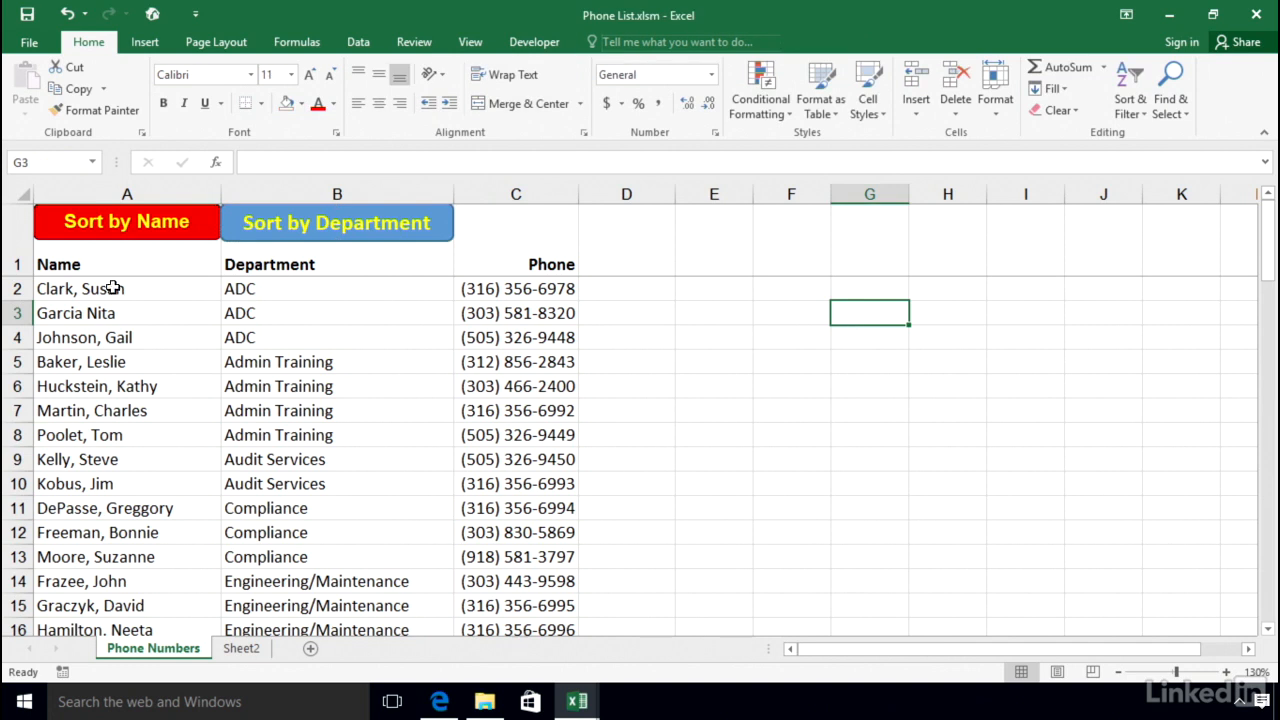
# - Test both macro buttons by sorting the phone list first by name and finally by department
pyautogui.click(117, 219)
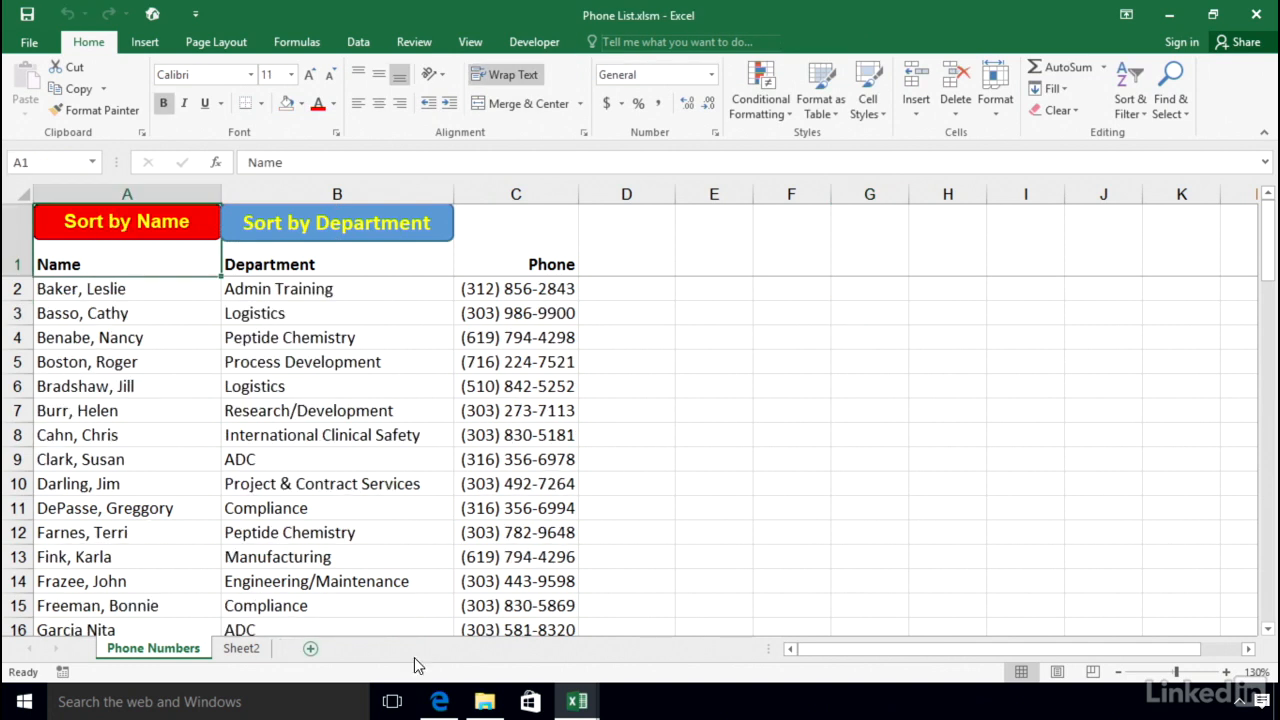
pyautogui.click(397, 228)
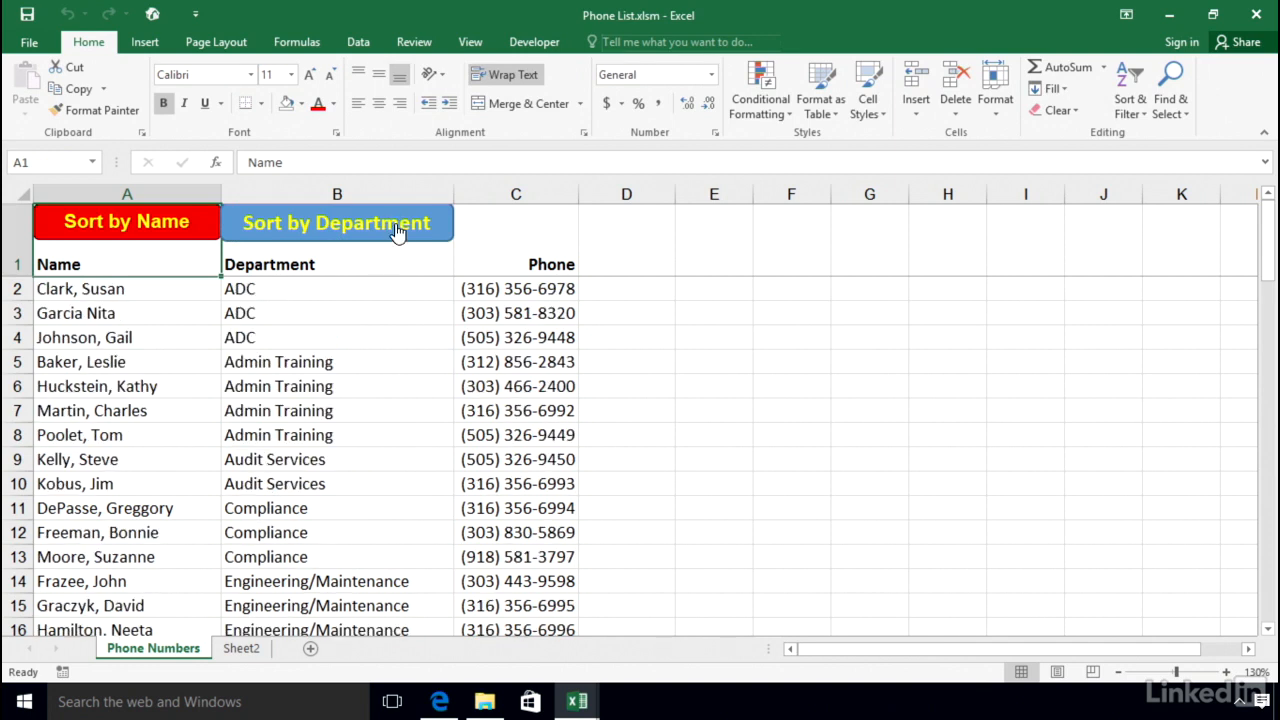
# - Search online pictures through Bing Image Search for "car", with empty cell F2 selected as the insertion point
pyautogui.click(522, 459)
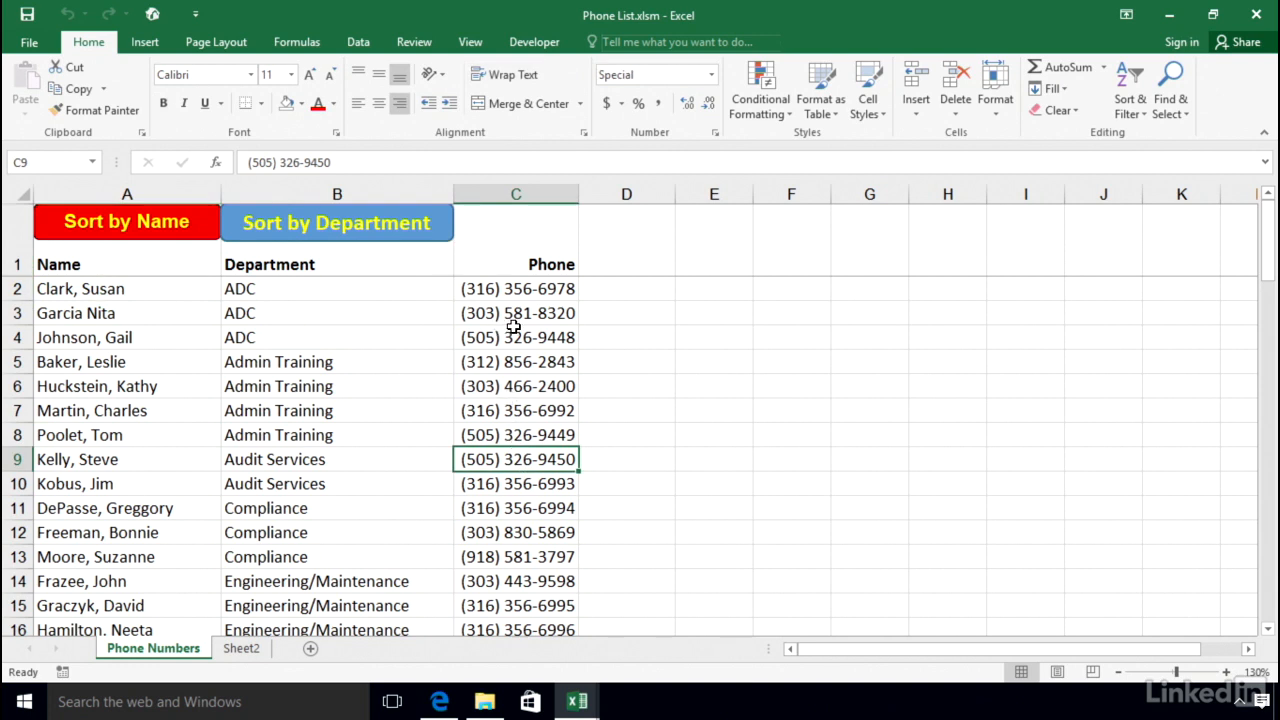
pyautogui.click(785, 289)
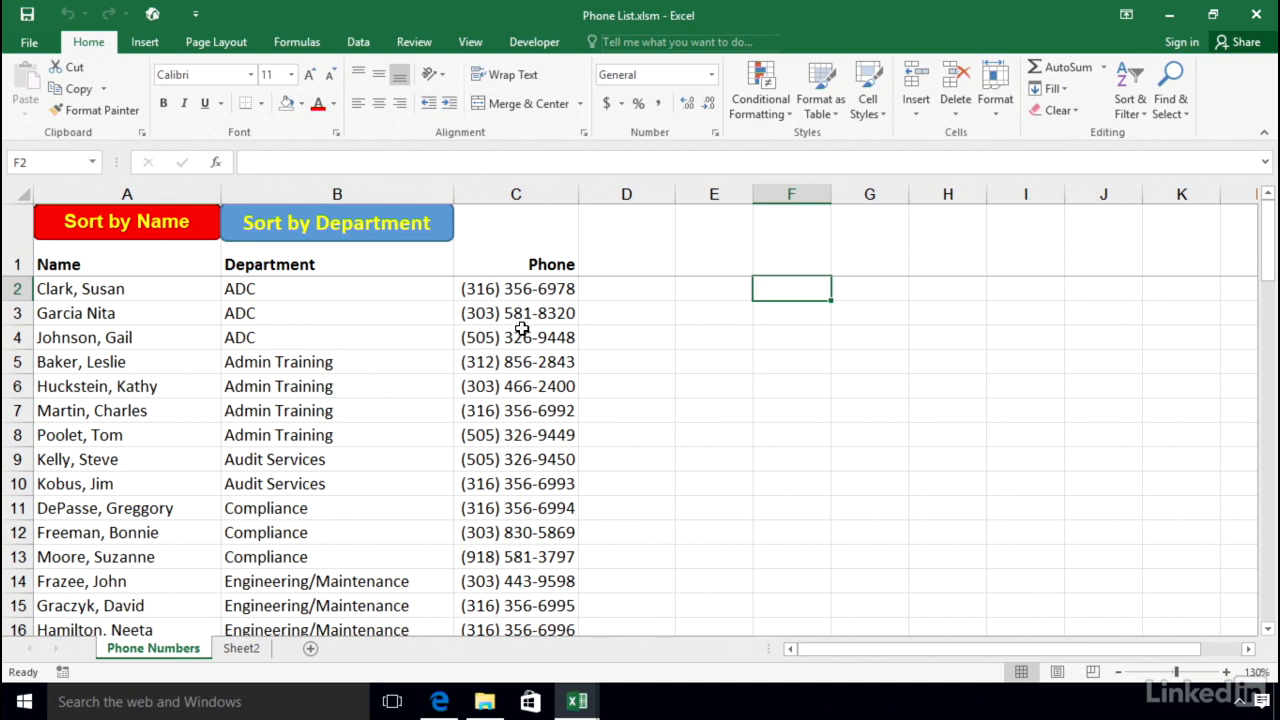
pyautogui.click(147, 44)
pyautogui.click(252, 88)
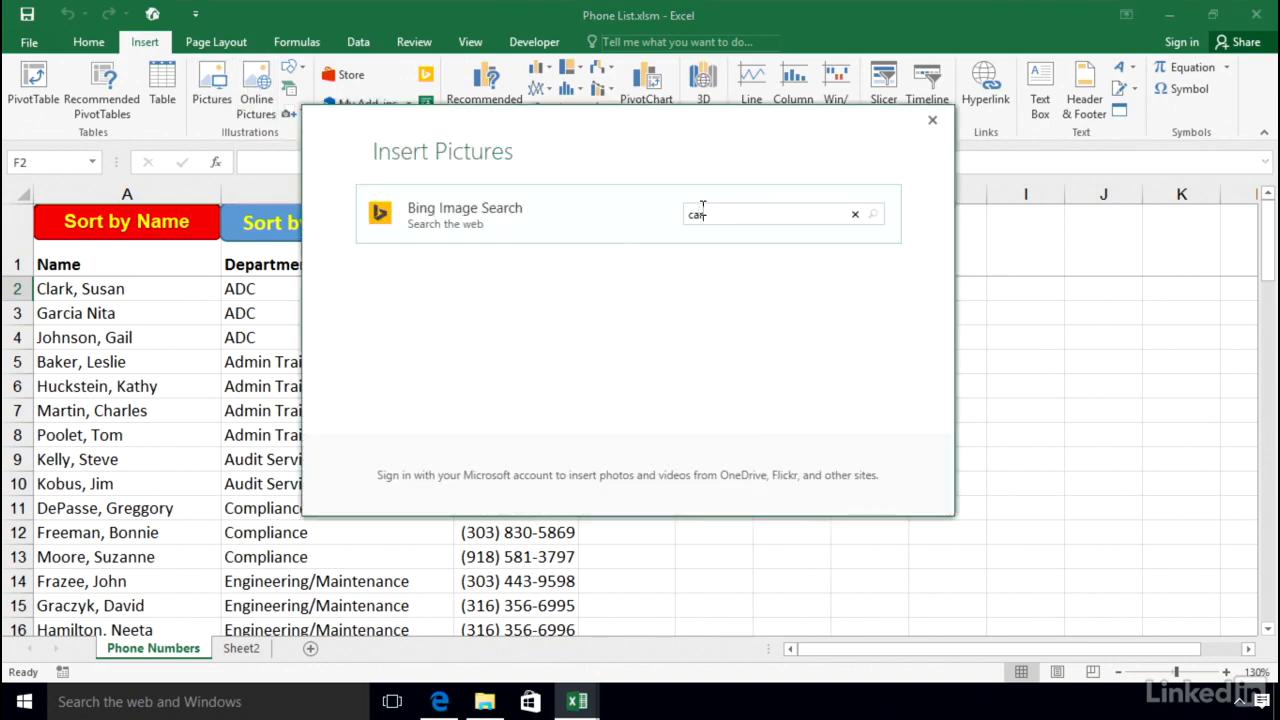
pyautogui.press('Return')
# - Choose the orange sports car on a white background from the image results and insert it into the sheet
pyautogui.scroll(-1, 830, 270)
pyautogui.scroll(-5, 830, 270)
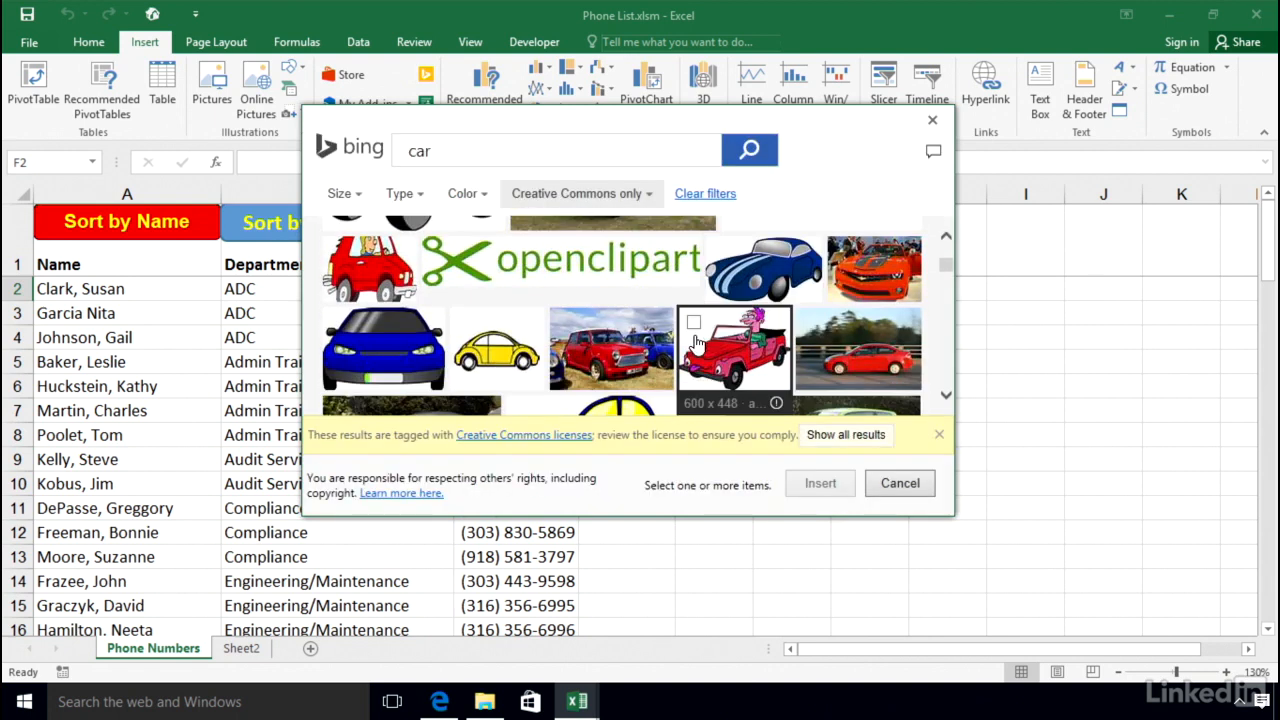
pyautogui.scroll(-3, 705, 346)
pyautogui.scroll(-8, 705, 340)
pyautogui.scroll(-4, 676, 300)
pyautogui.click(835, 268)
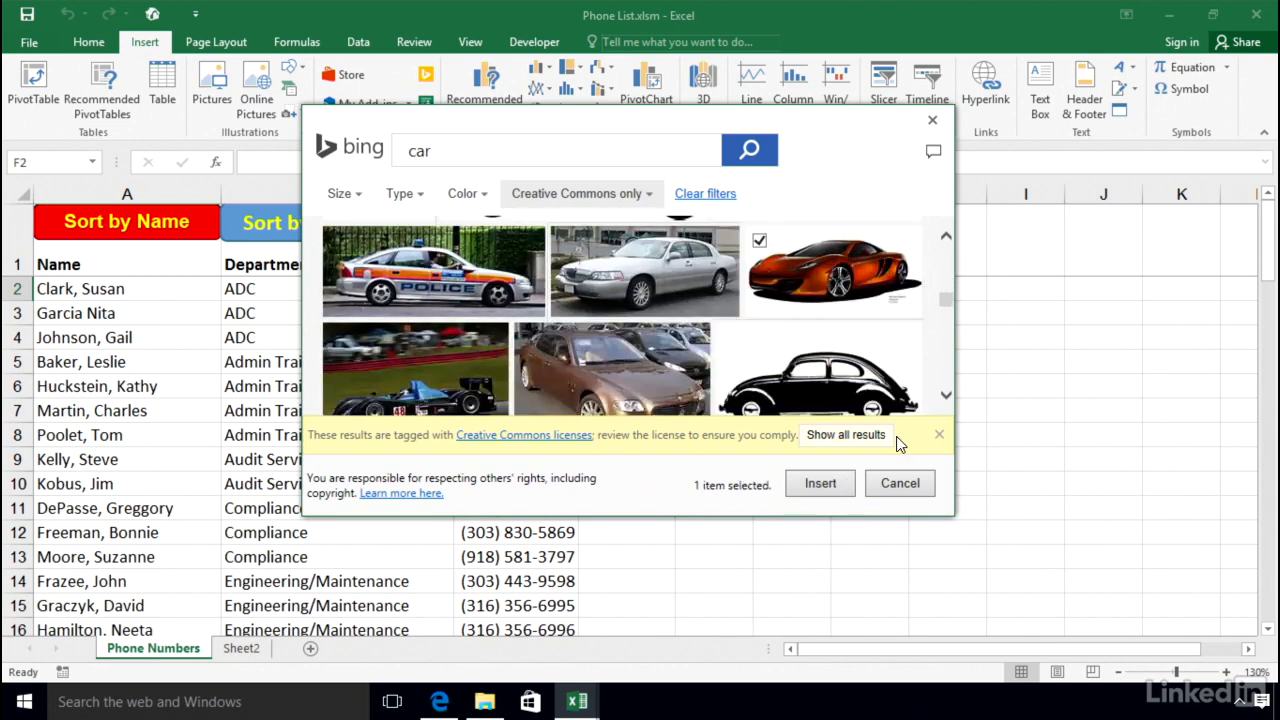
pyautogui.click(820, 483)
# - Shrink the car picture and place it beside the phone list, over columns D to G and rows 1 to 4, and deselect it
pyautogui.moveTo(752, 272); pyautogui.dragTo(1000, 403)
pyautogui.moveTo(1135, 436); pyautogui.dragTo(776, 280)
pyautogui.click(780, 412)
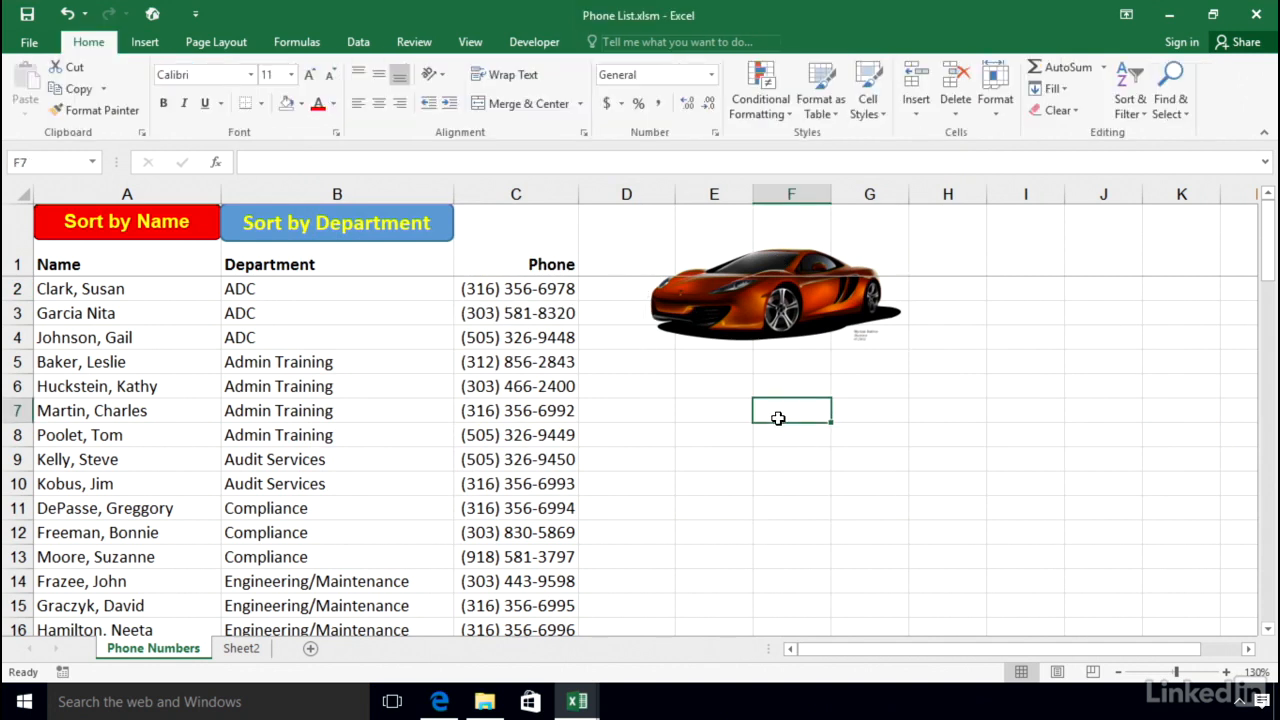
# - Assign the SortByName macro from this workbook to the orange car picture and deselect it
pyautogui.rightClick(790, 310)
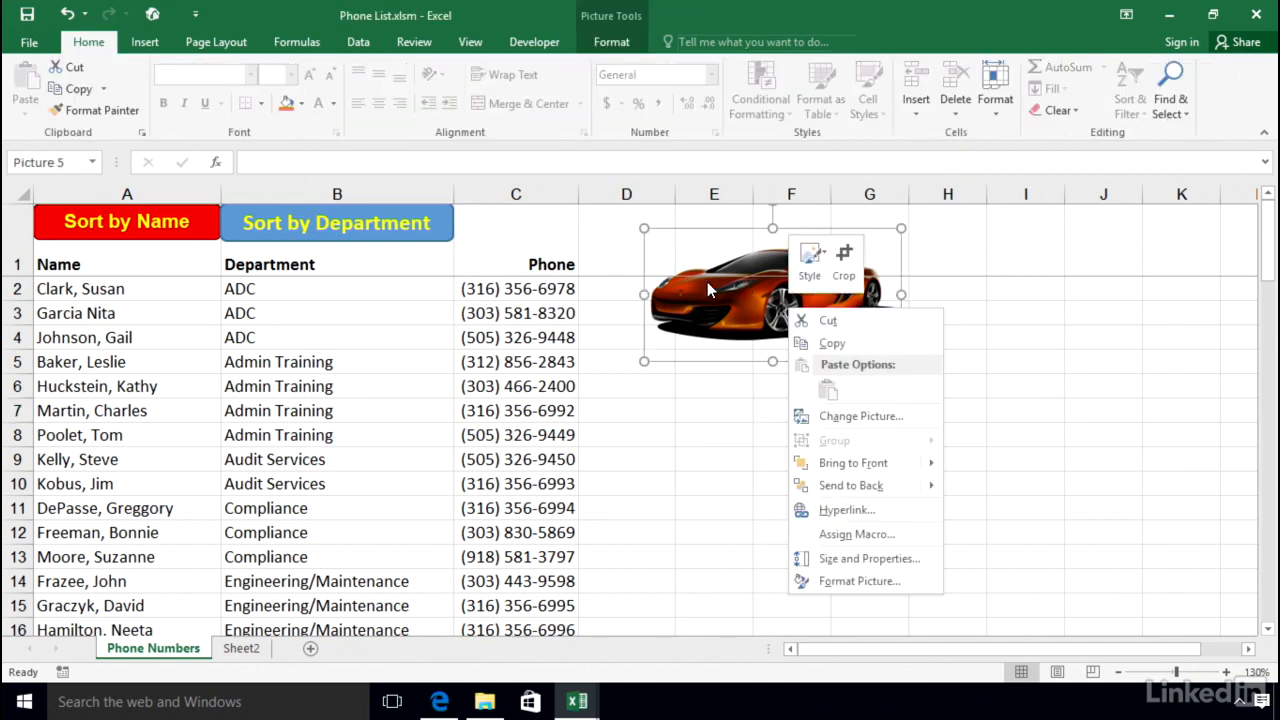
pyautogui.click(836, 534)
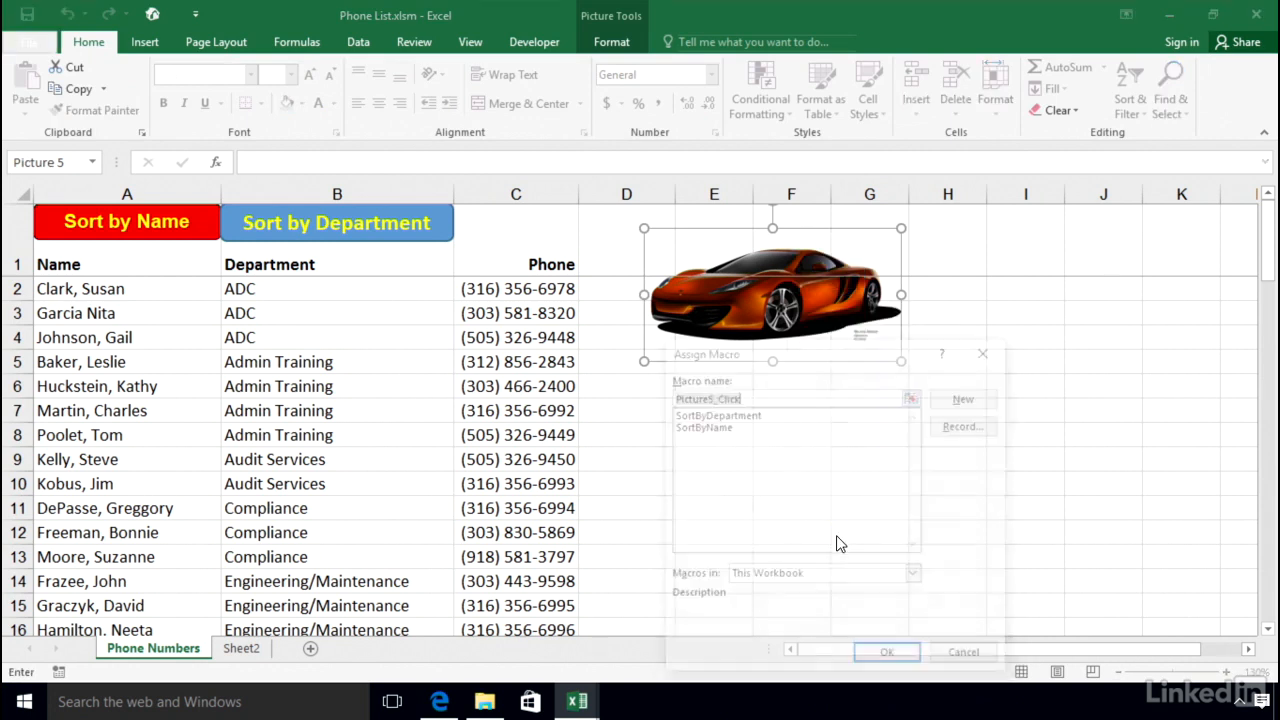
pyautogui.click(722, 427)
pyautogui.click(889, 656)
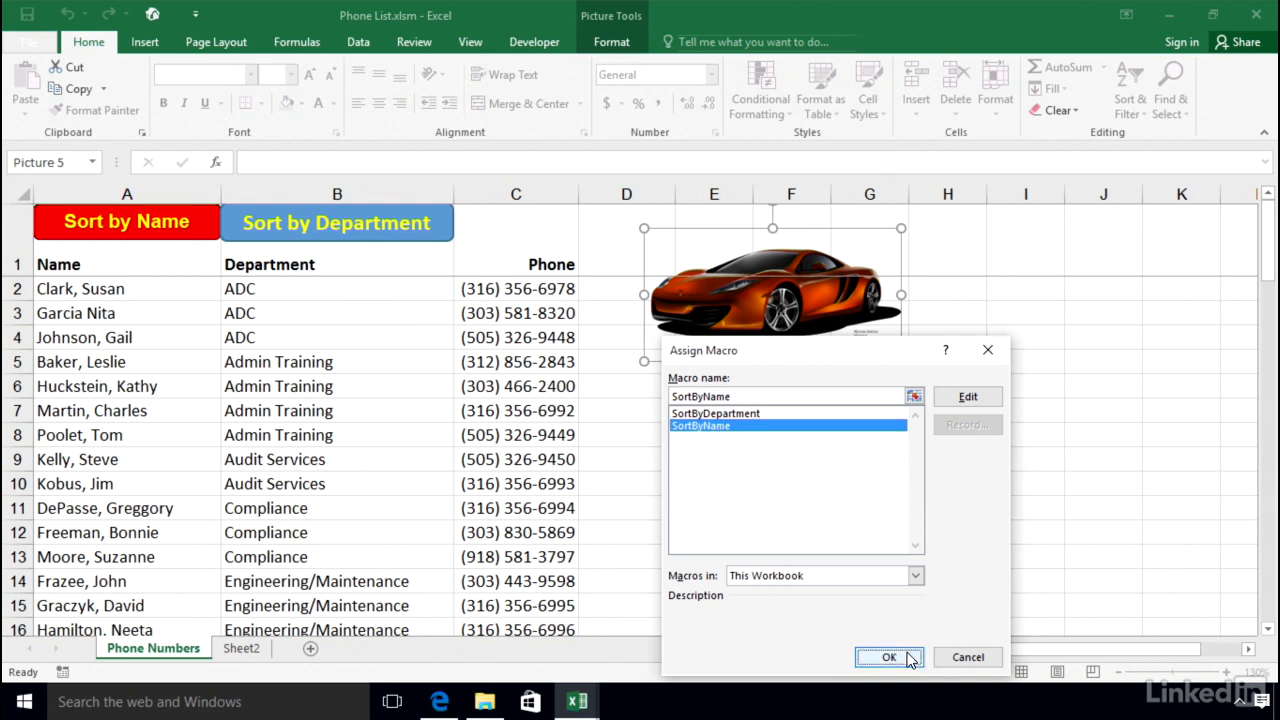
pyautogui.click(1105, 483)
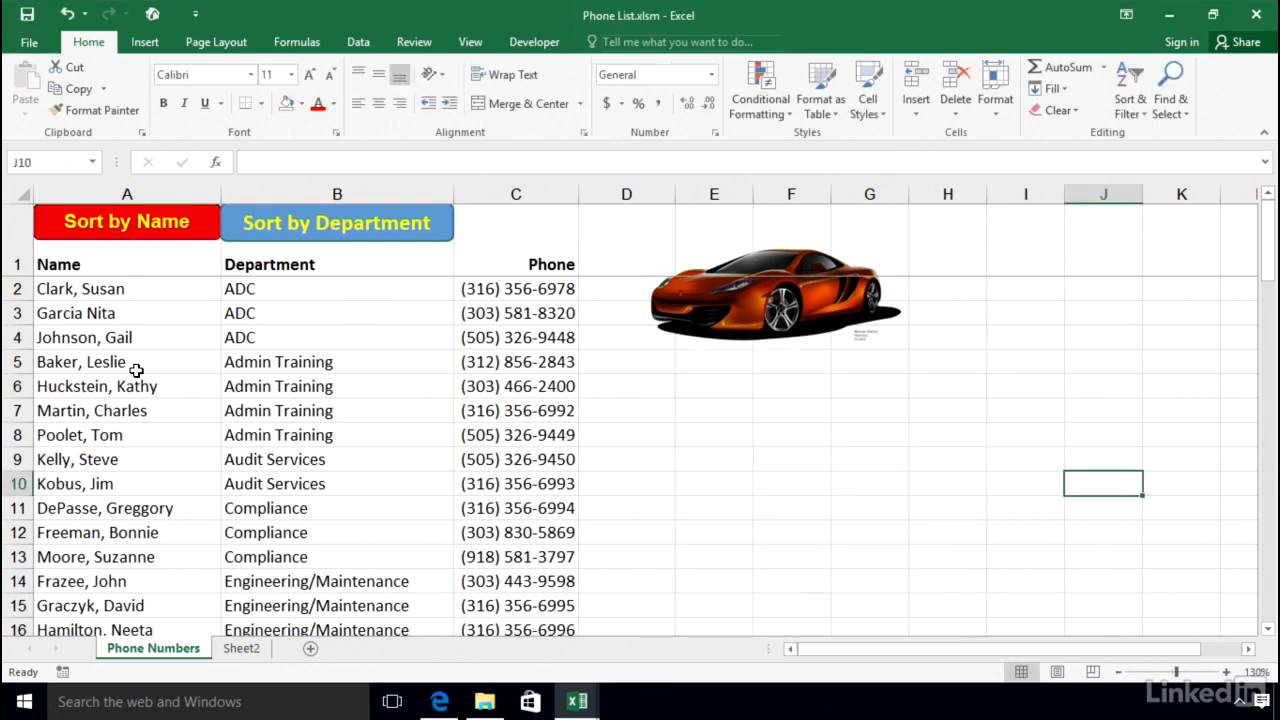
# - Test the orange car picture as a macro button by running its name sort twice
pyautogui.click(745, 318)
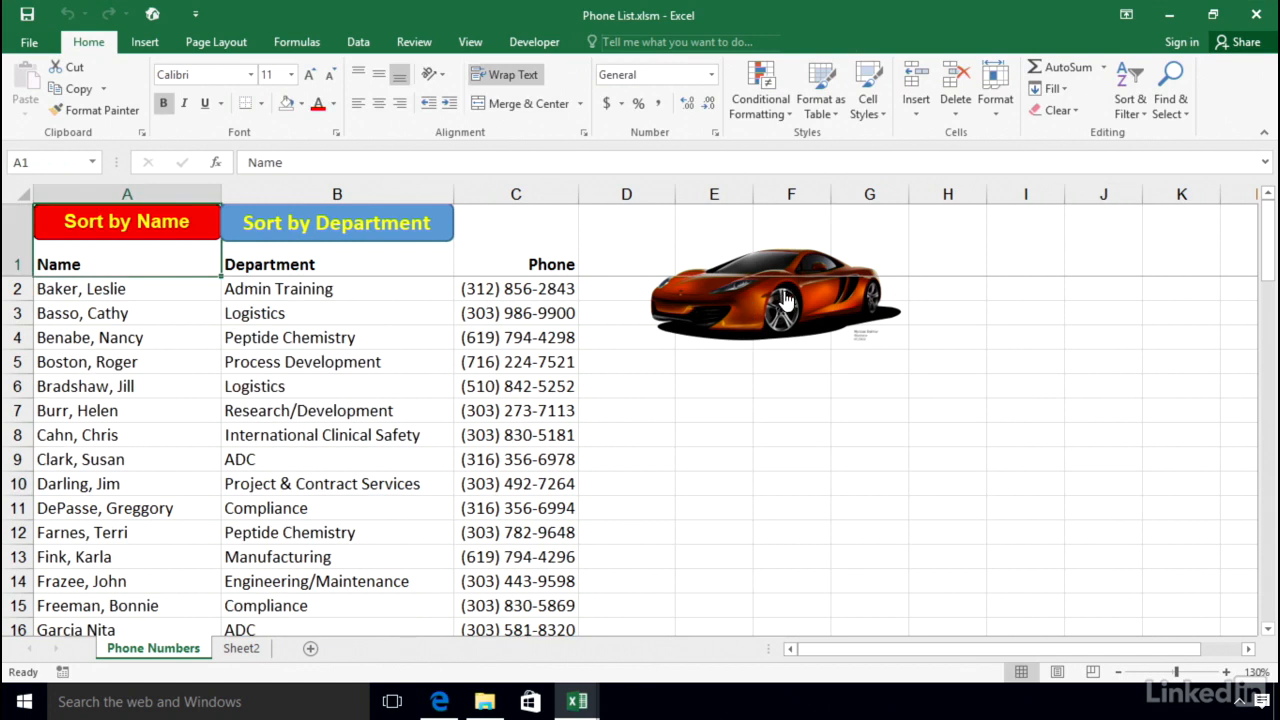
pyautogui.click(826, 405)
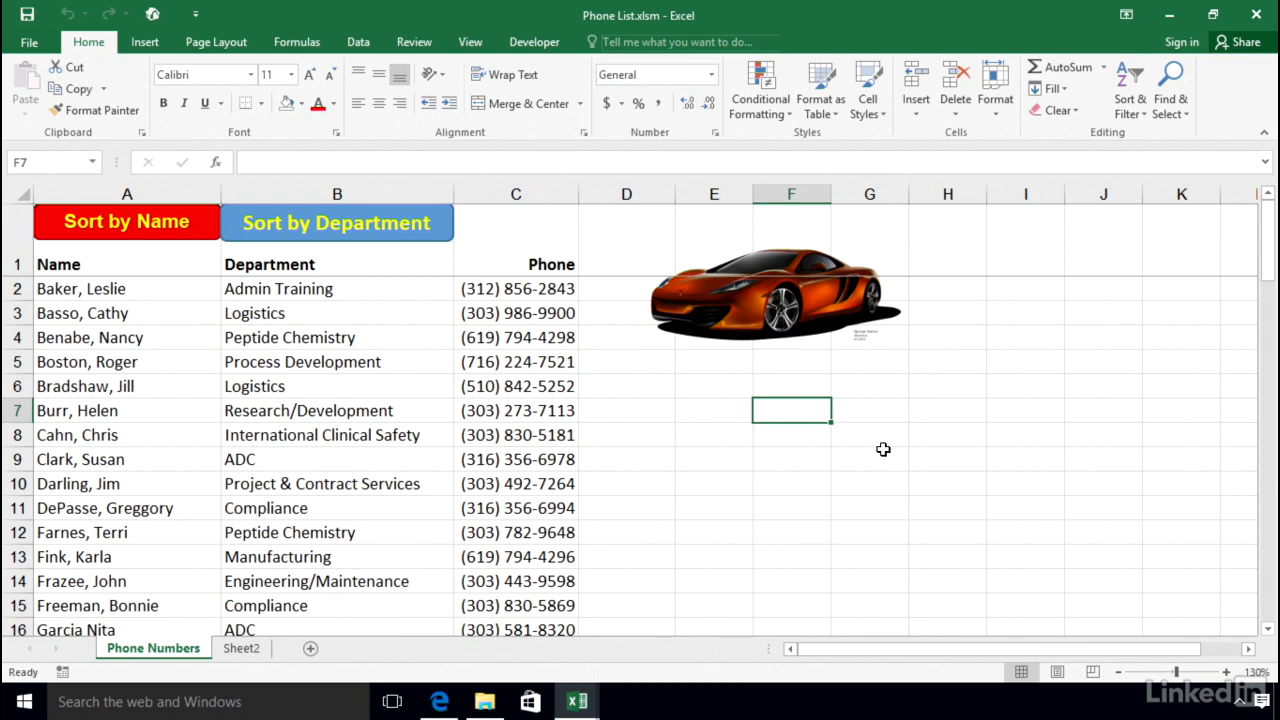
pyautogui.click(792, 315)
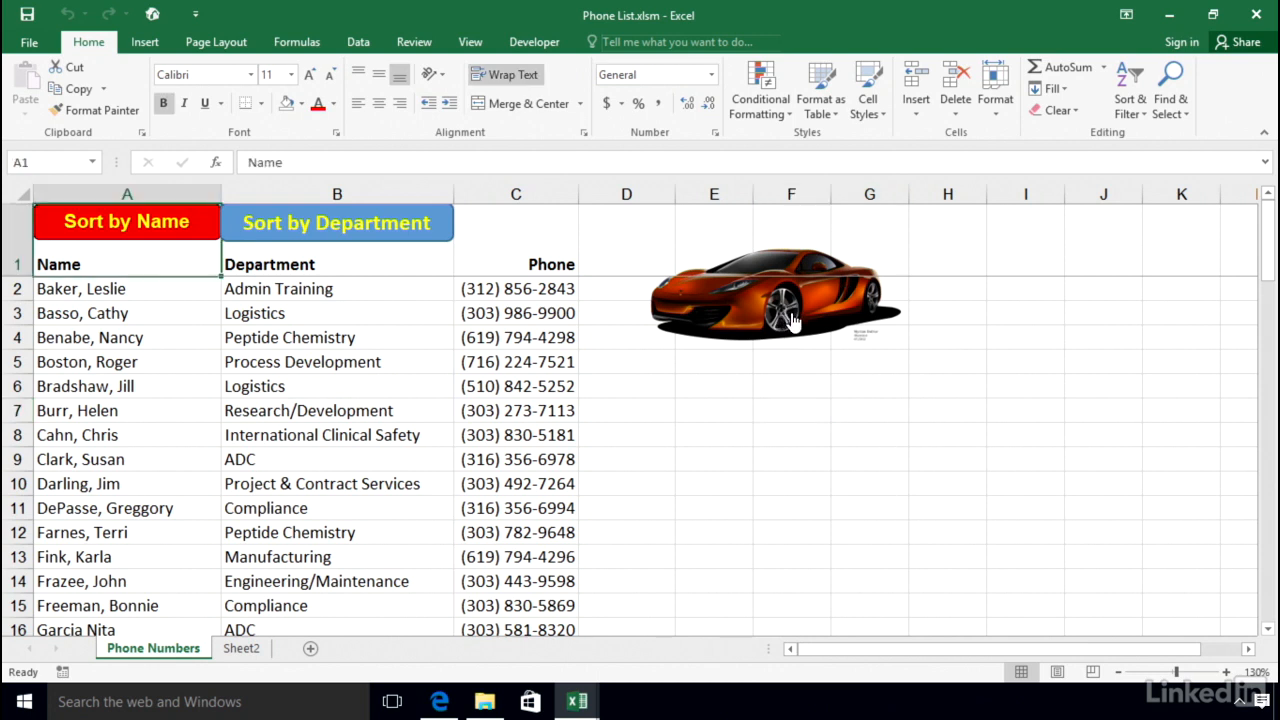
pyautogui.click(905, 444)
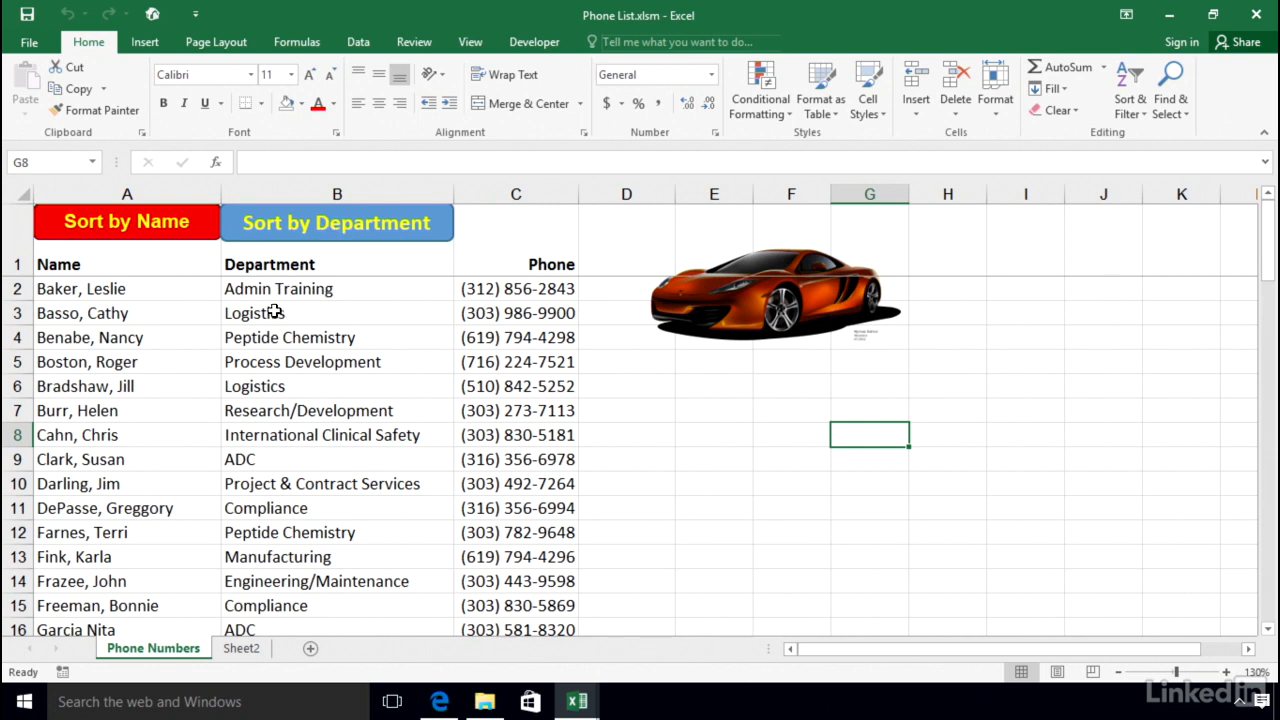
# - Confirm SortByDepartment as the macro of the blue "Sort by Department" shape and run it to sort the phone list by department
pyautogui.rightClick(337, 238)
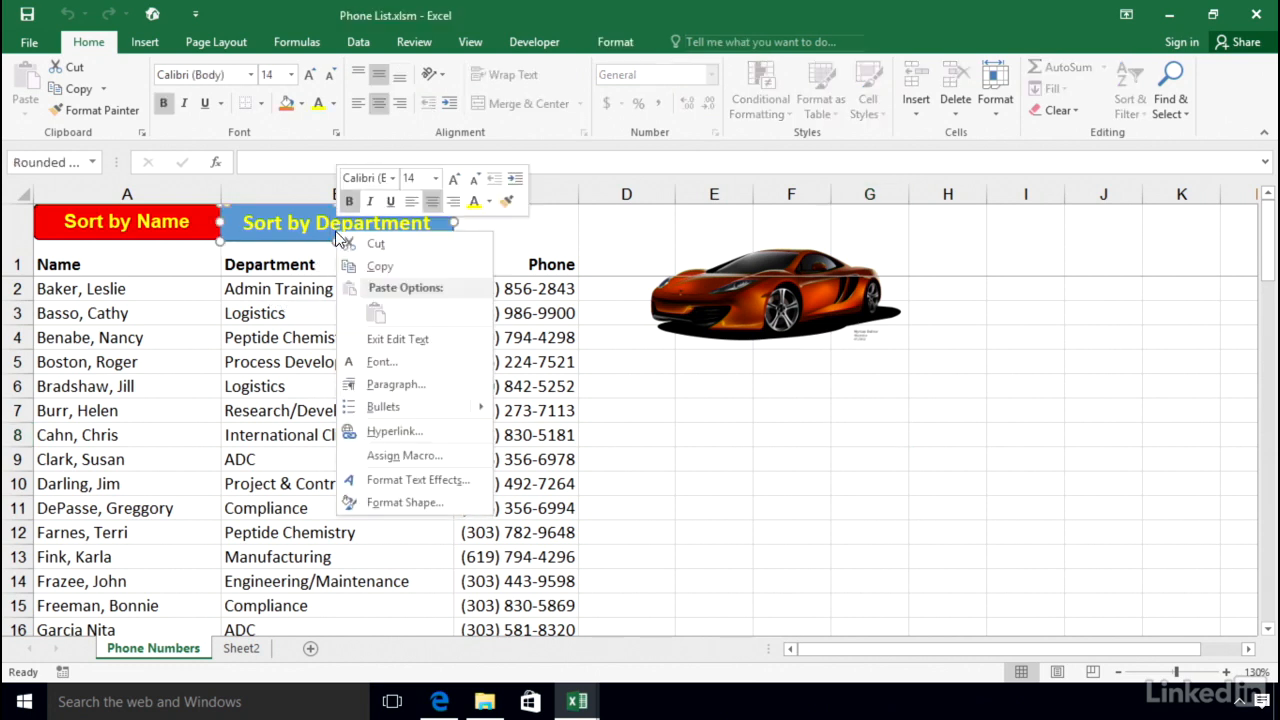
pyautogui.click(406, 456)
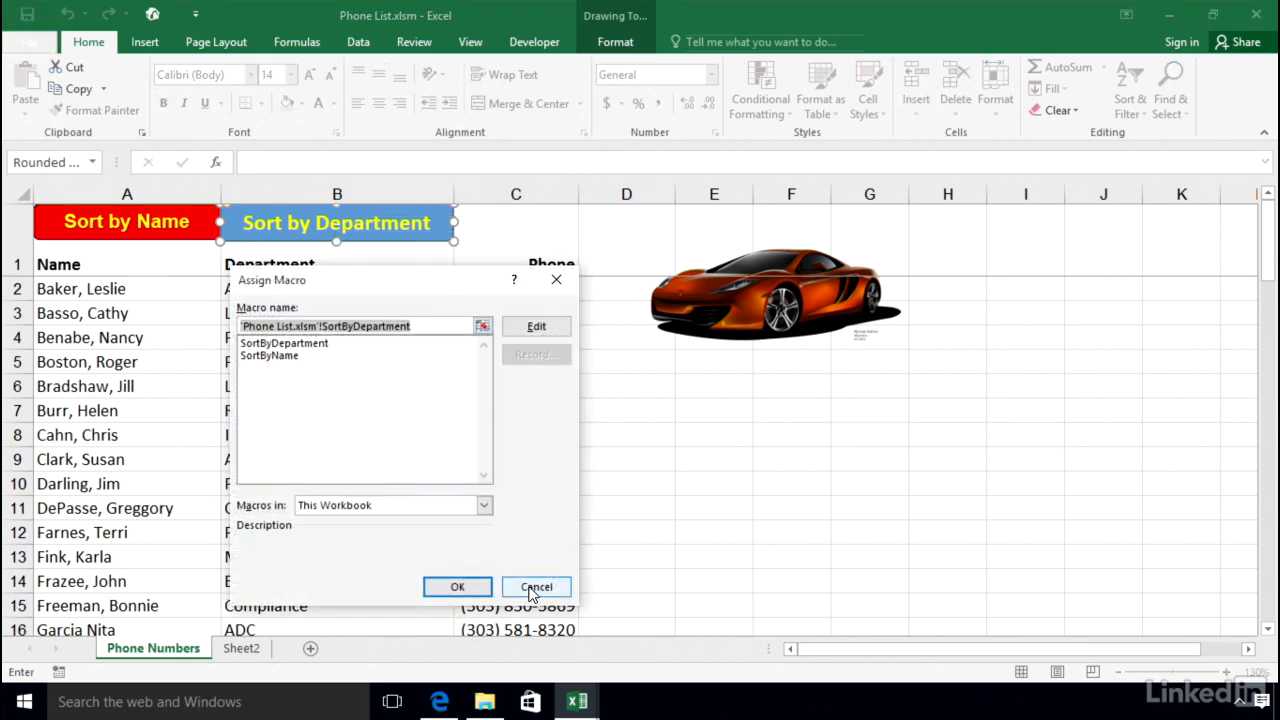
pyautogui.click(457, 586)
pyautogui.click(688, 430)
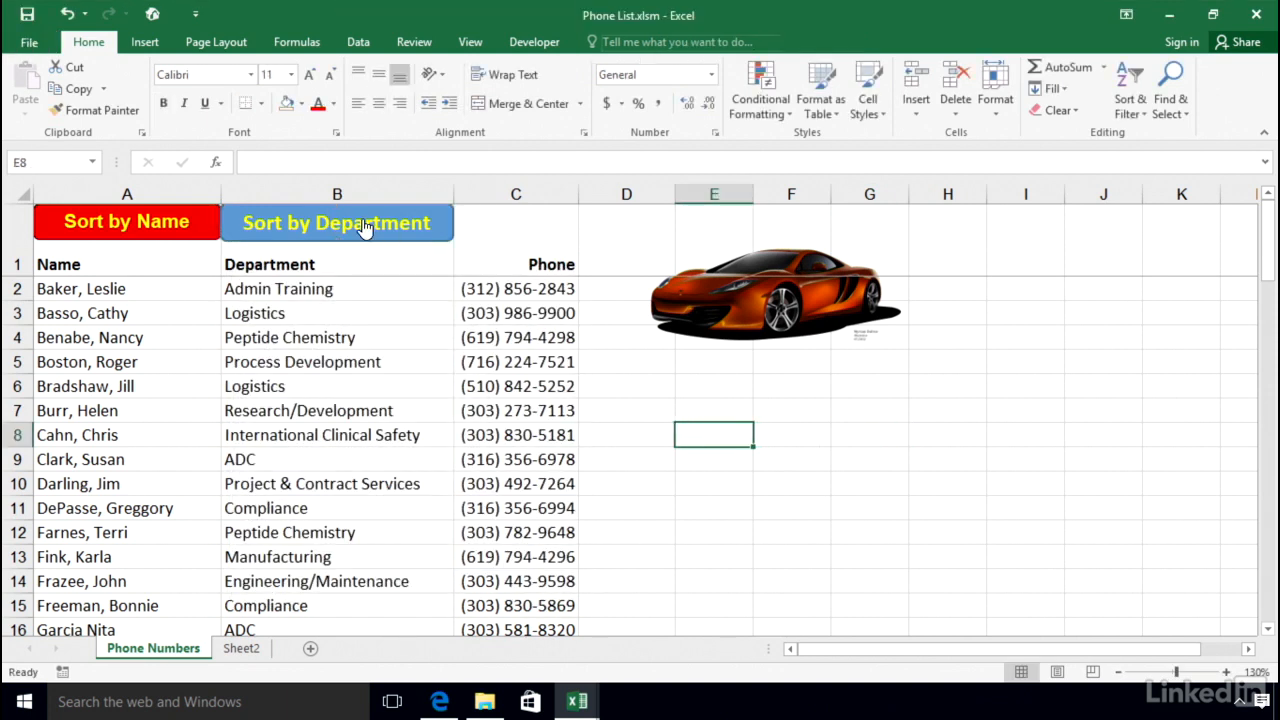
pyautogui.click(365, 228)
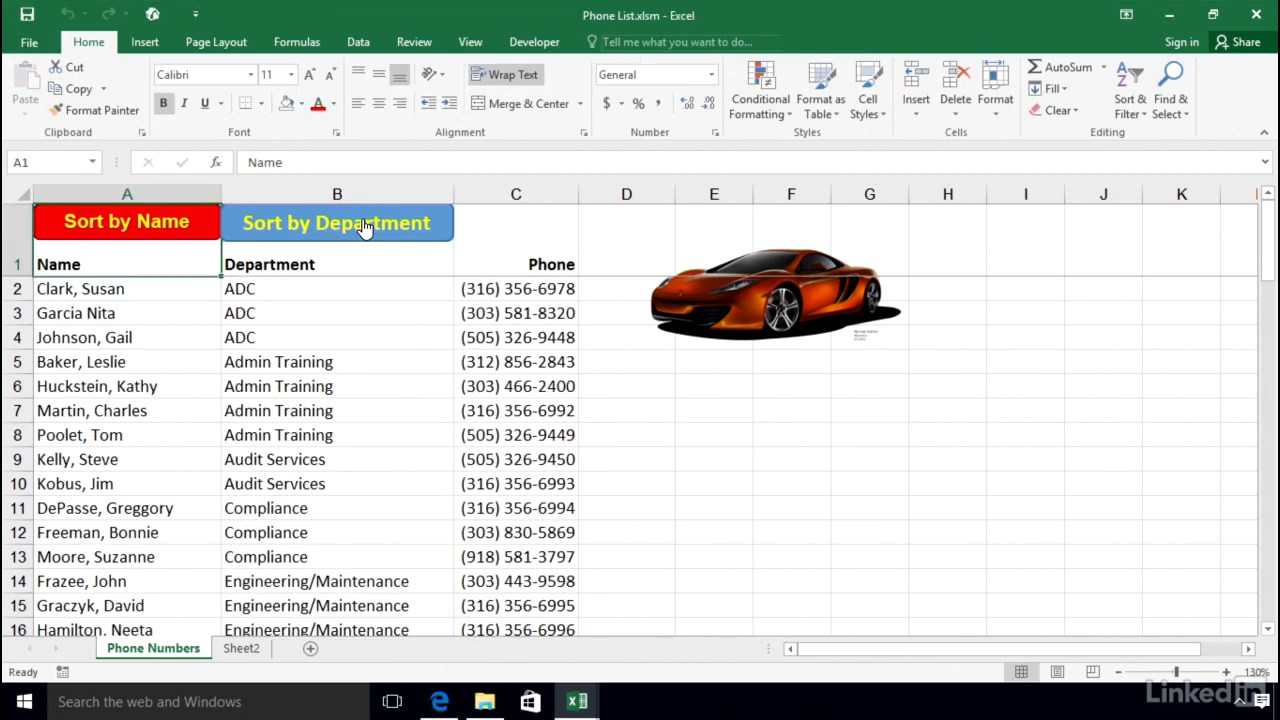
pyautogui.click(386, 310)
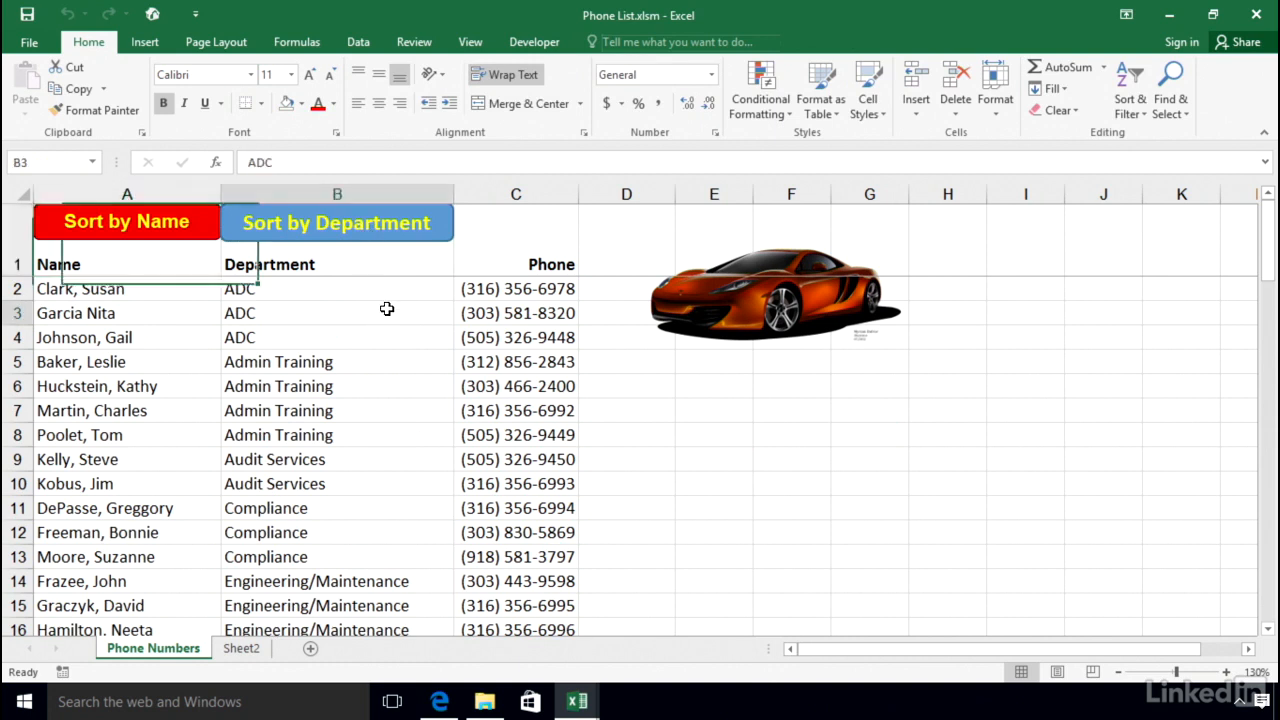